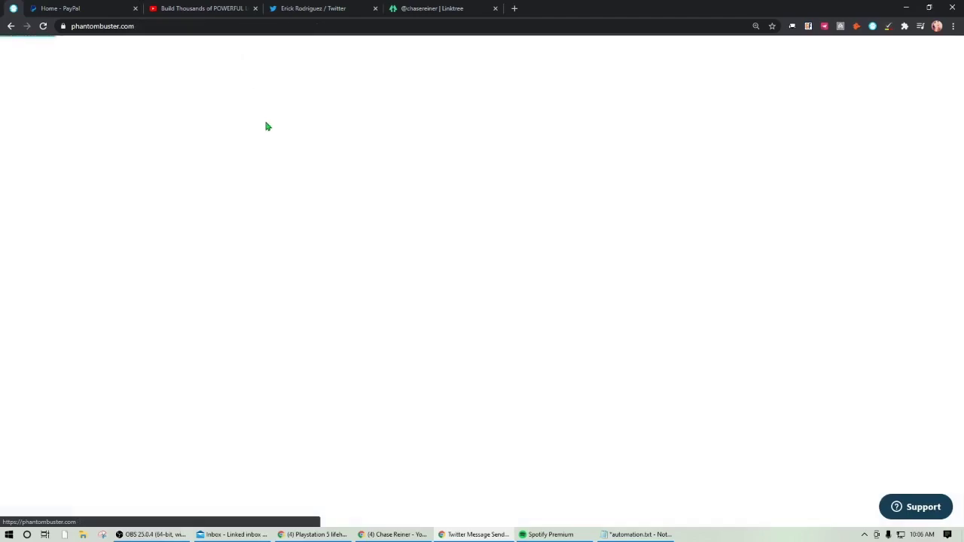
# Show the Twitter category in the Phantom store and look through its available Phantoms
pyautogui.moveTo(389, 63)
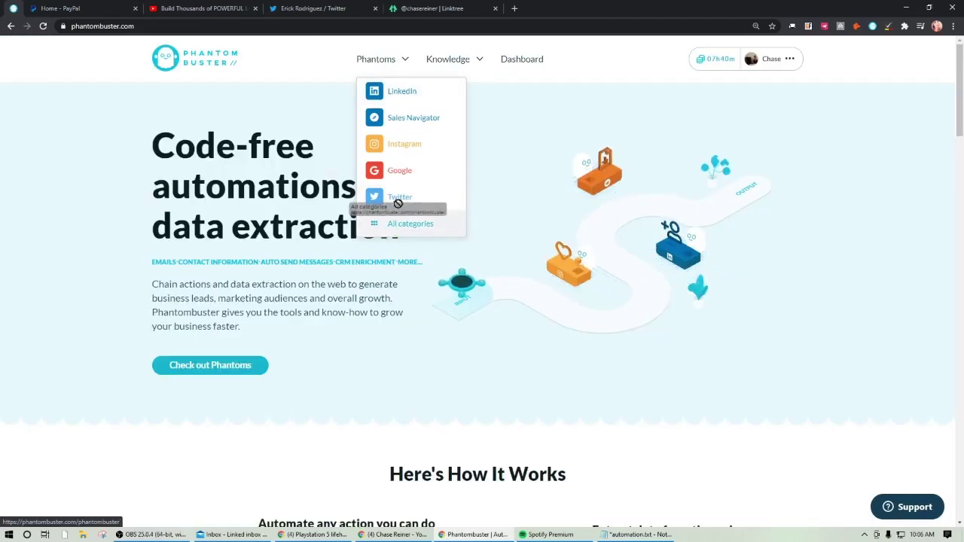
pyautogui.click(397, 198)
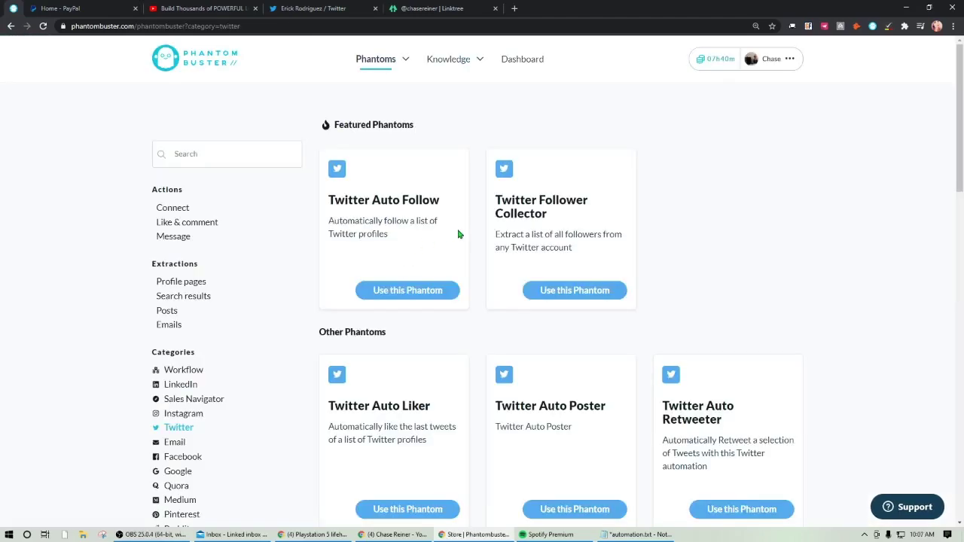
pyautogui.scroll(-3, 482, 241)
pyautogui.scroll(2, 512, 260)
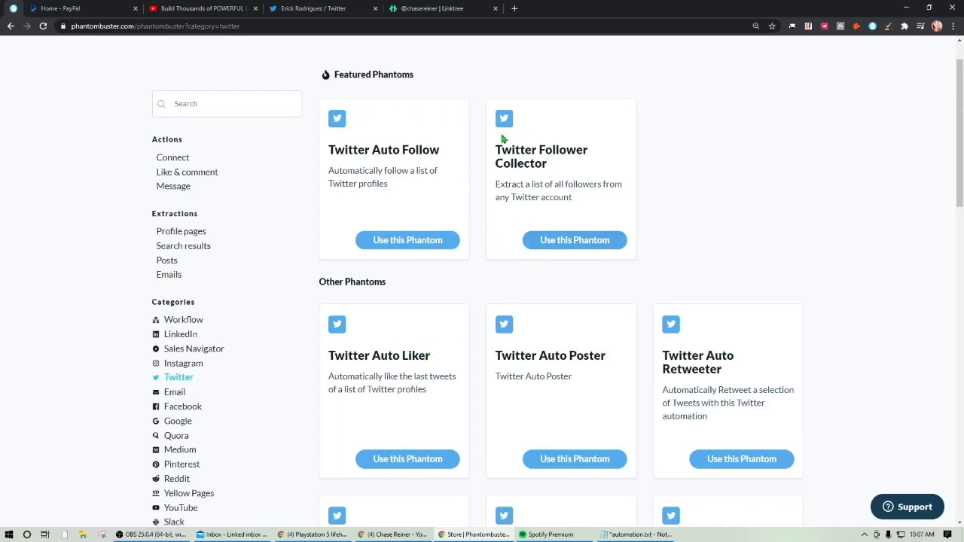
# Start setting up the Twitter Follower Collector, connect its Twitter session cookie and save the connection
pyautogui.click(550, 248)
pyautogui.click(703, 241)
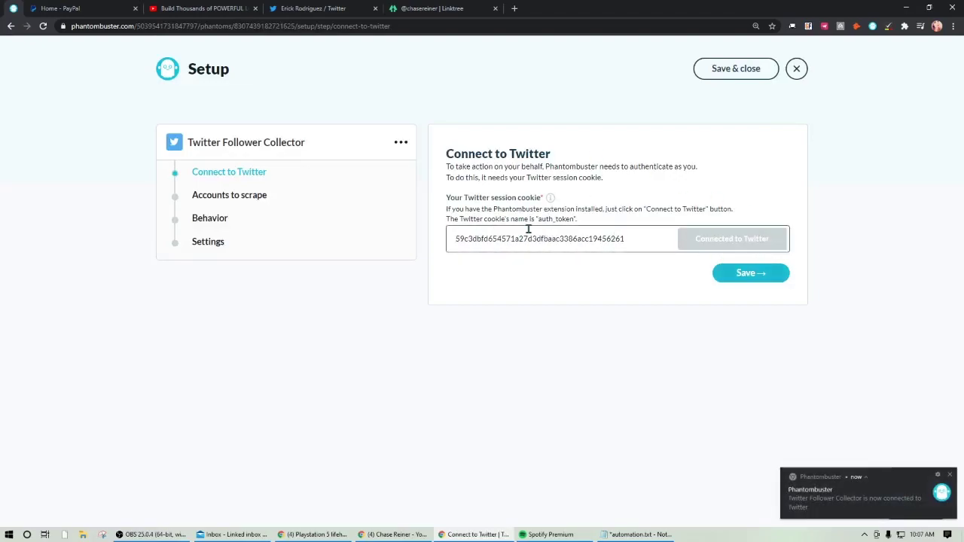
pyautogui.click(749, 273)
# Select the account URL placeholder for replacement, switch to Twitter and open the account's own profile
pyautogui.tripleClick(617, 315)
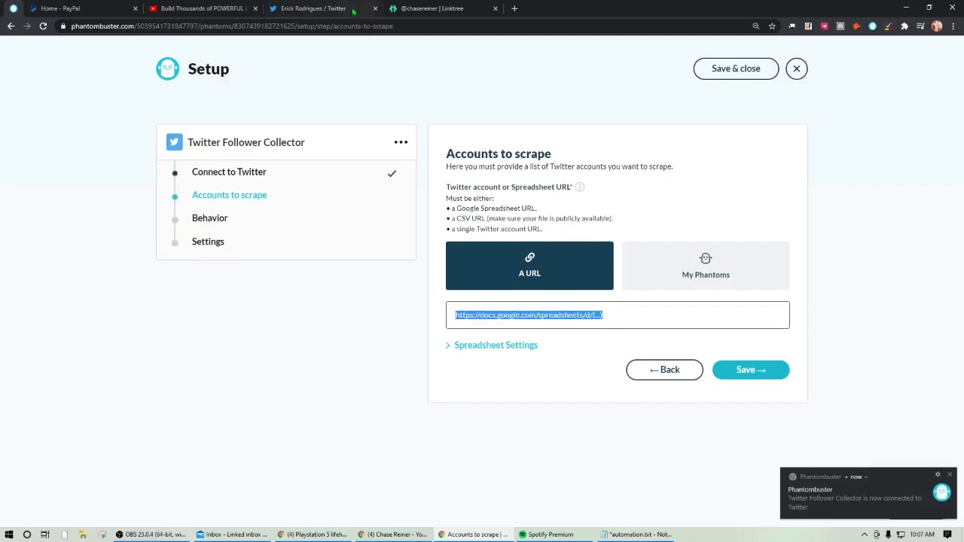
pyautogui.click(316, 8)
pyautogui.click(162, 84)
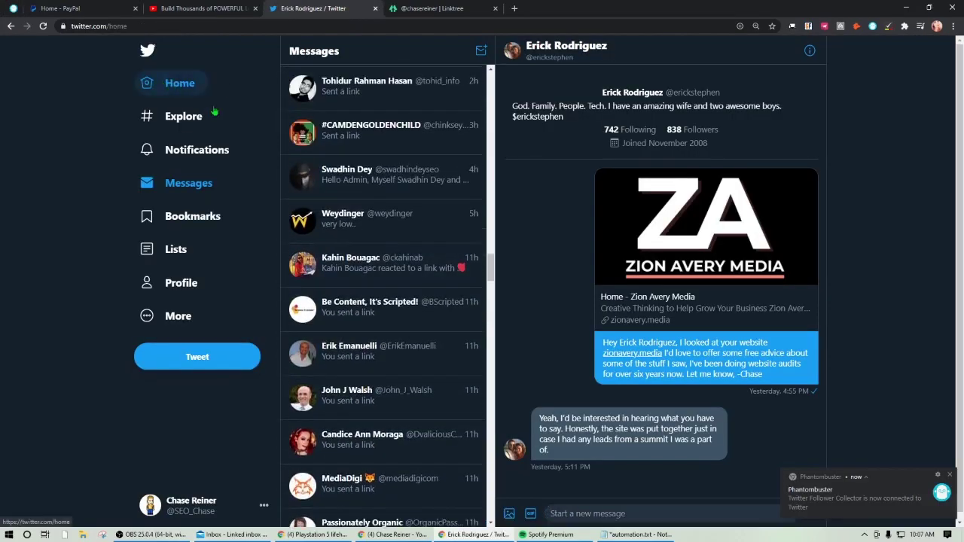
pyautogui.click(181, 283)
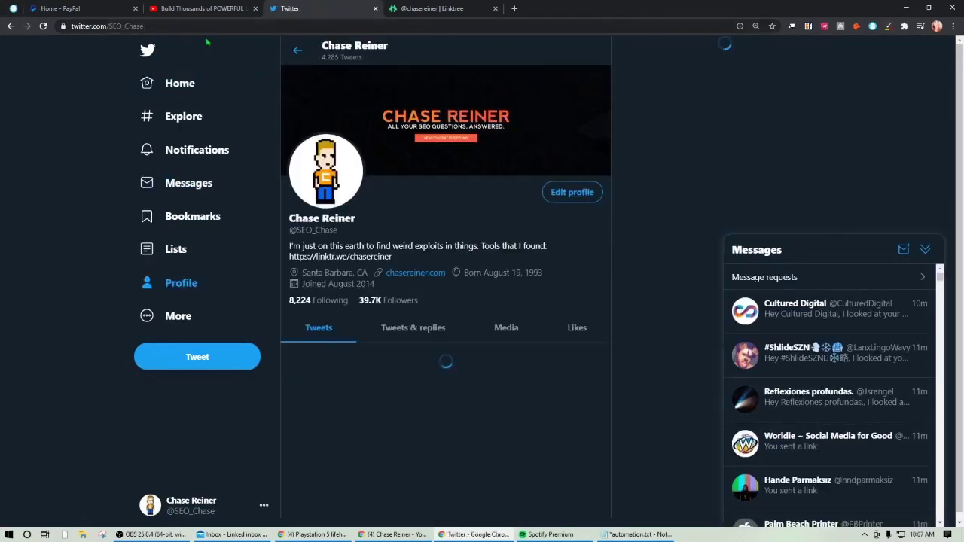
pyautogui.hotkey('ctrl', 'l')
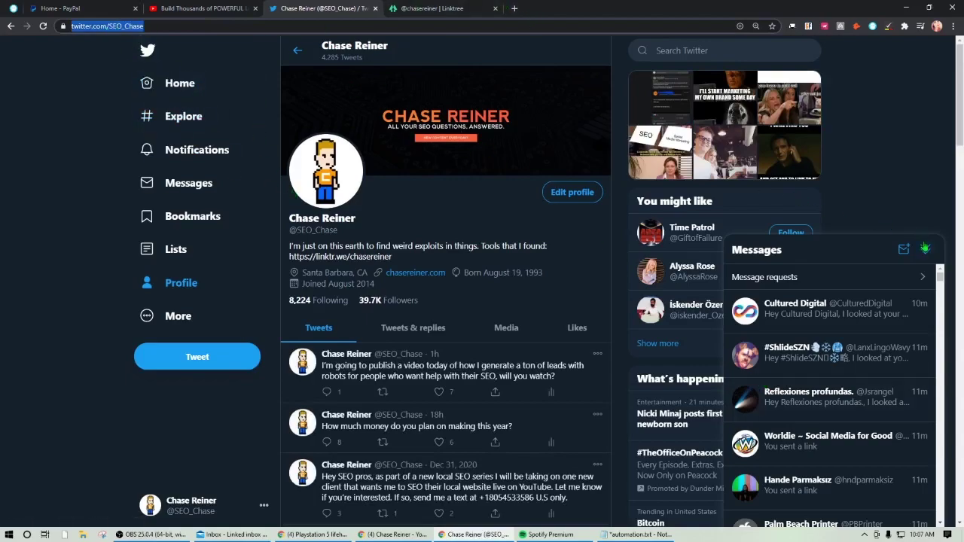
pyautogui.click(926, 248)
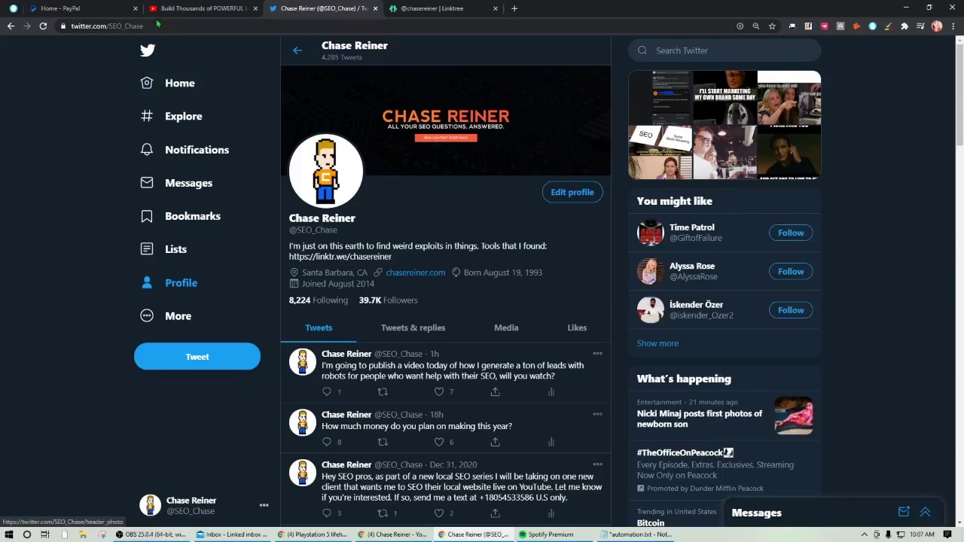
pyautogui.scroll(-3, 287, 276)
pyautogui.scroll(3, 286, 276)
# Search Twitter for "SEO", limit the results to people and open the SEO-Theory.Com profile
pyautogui.click(701, 51)
pyautogui.write('SEO')
pyautogui.press('Return')
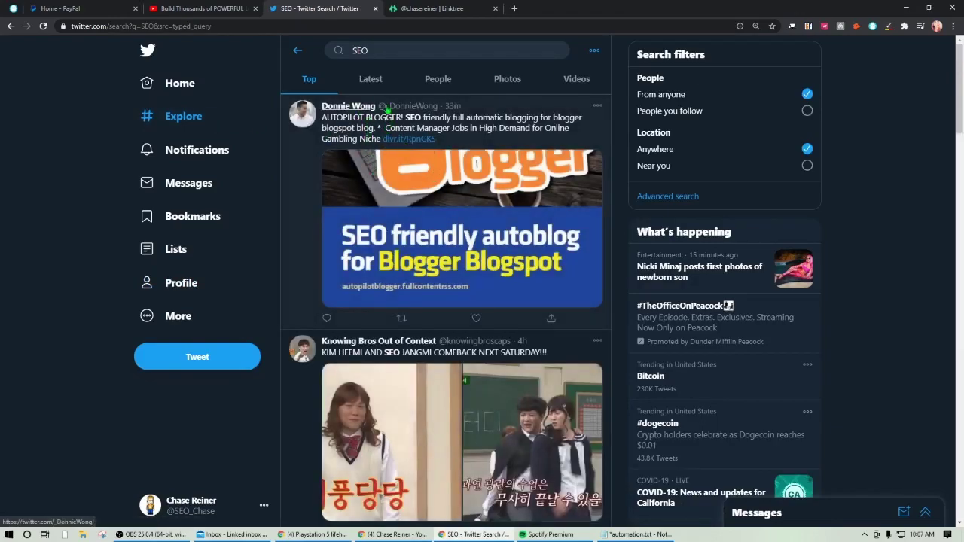
pyautogui.click(438, 78)
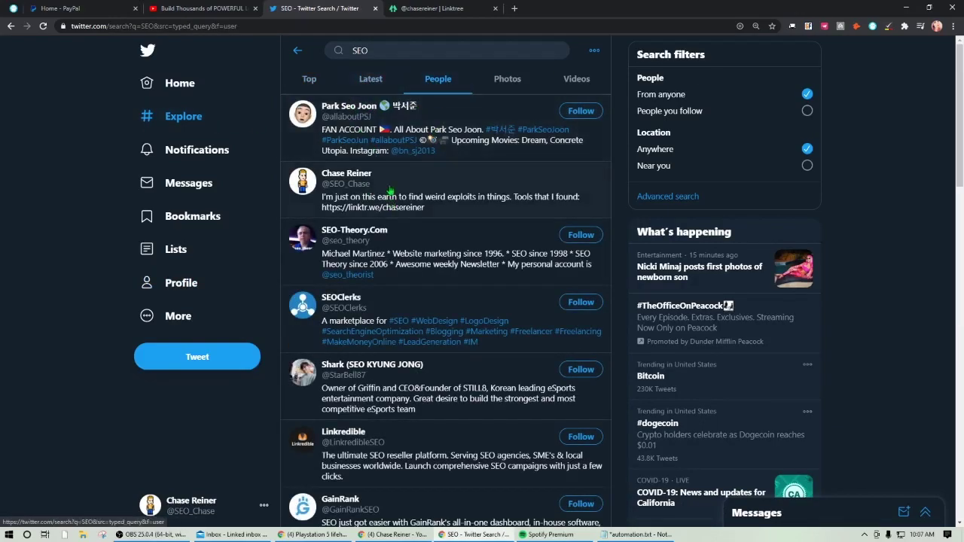
pyautogui.click(354, 231)
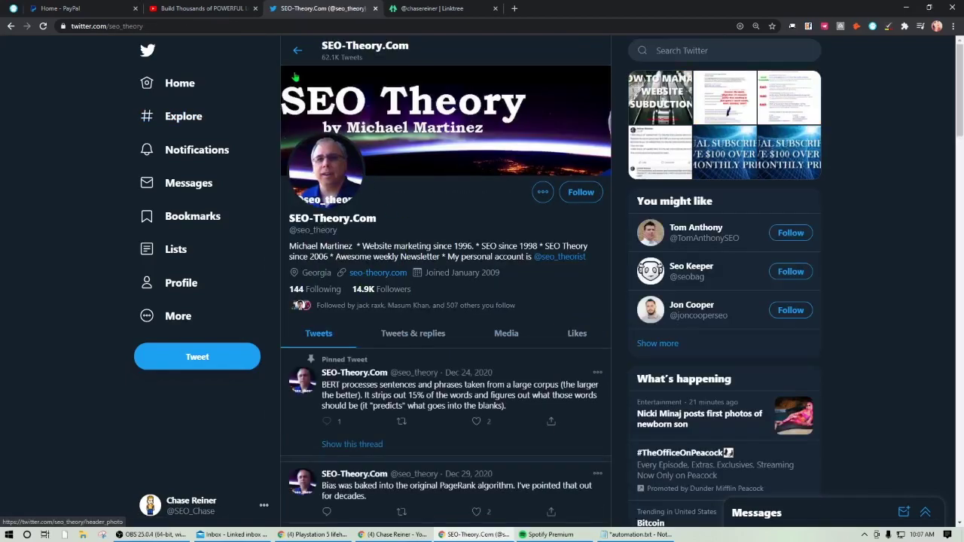
# Copy the seo_theory profile URL into the Twitter Follower Collector as the account to scrape and save it
pyautogui.hotkey('ctrl', 'l')
pyautogui.hotkey('ctrl', 'c')
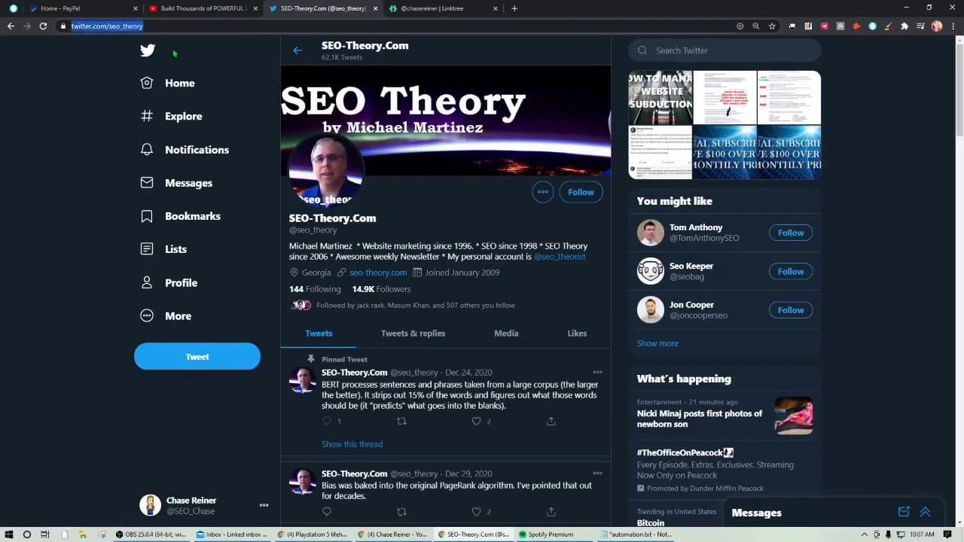
pyautogui.click(27, 8)
pyautogui.click(13, 8)
pyautogui.hotkey('ctrl', 'v')
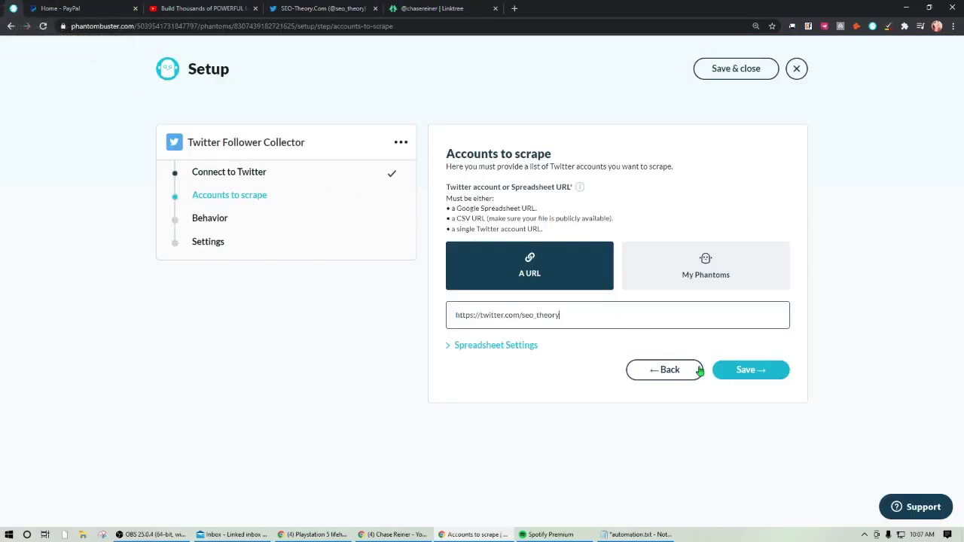
pyautogui.click(746, 370)
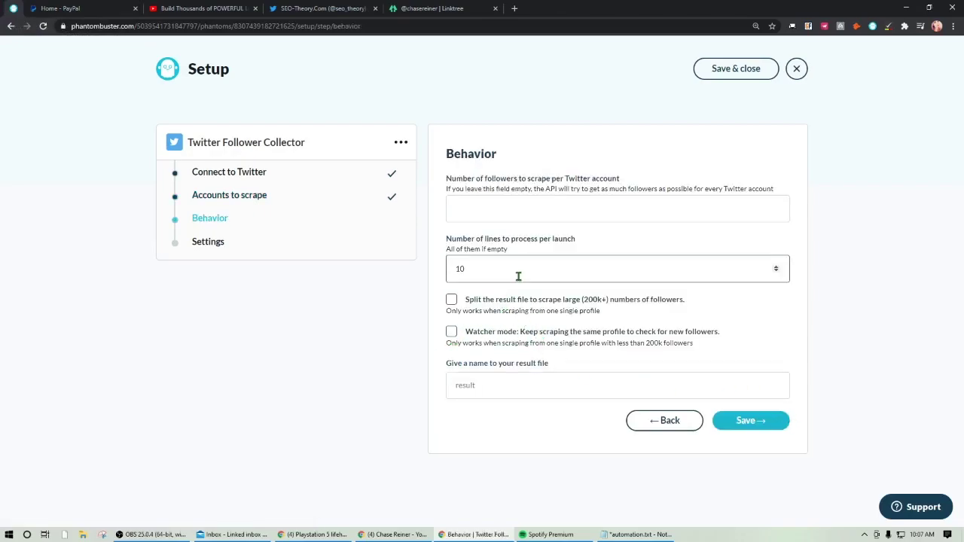
# Save the behavior with the number of lines per launch left empty, save the settings and launch the collector
pyautogui.click(742, 420)
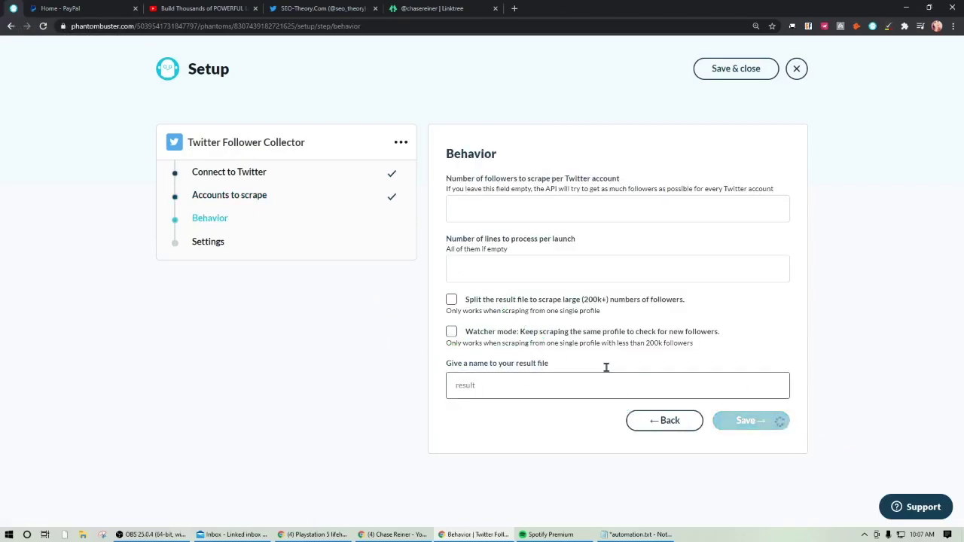
pyautogui.click(723, 413)
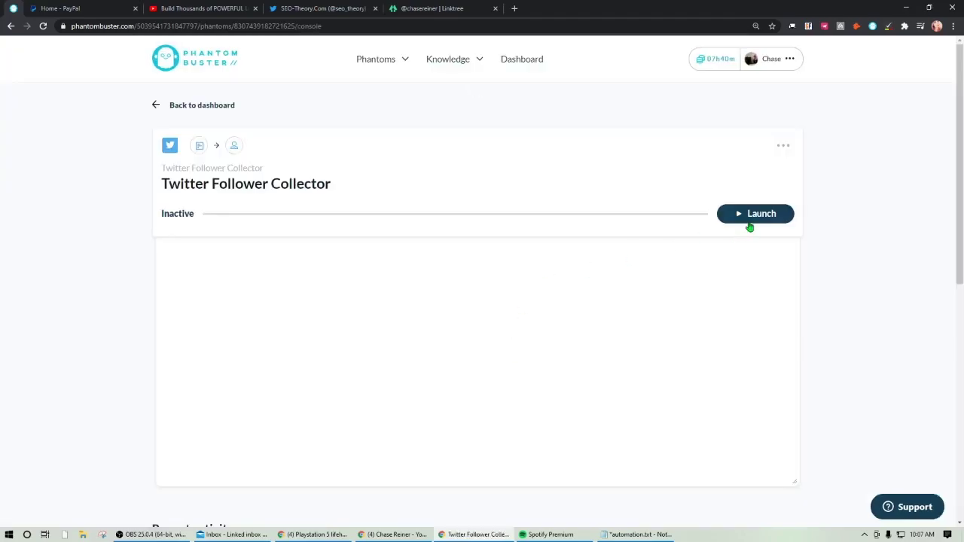
pyautogui.click(749, 220)
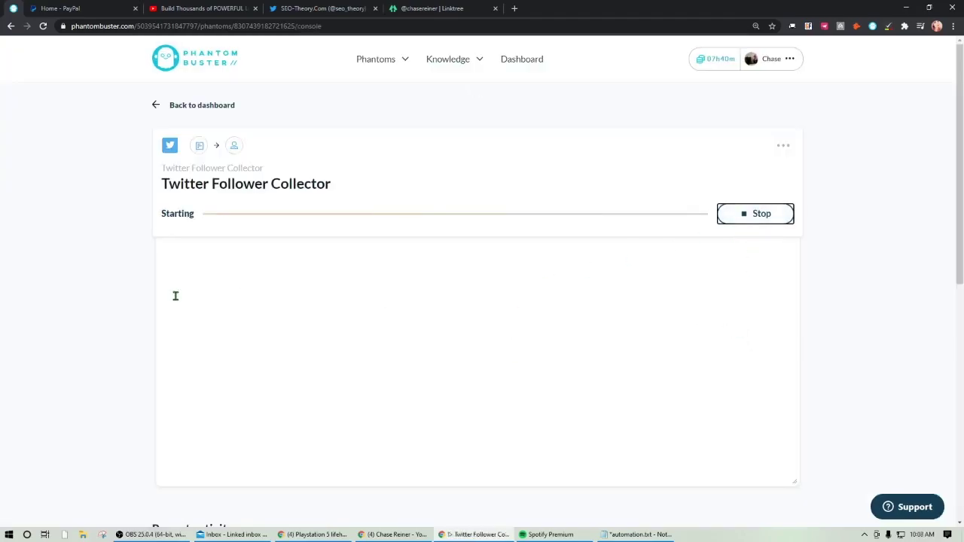
# Abort the running Twitter Follower Collector and check its recent activity and setup
pyautogui.scroll(-1, 369, 288)
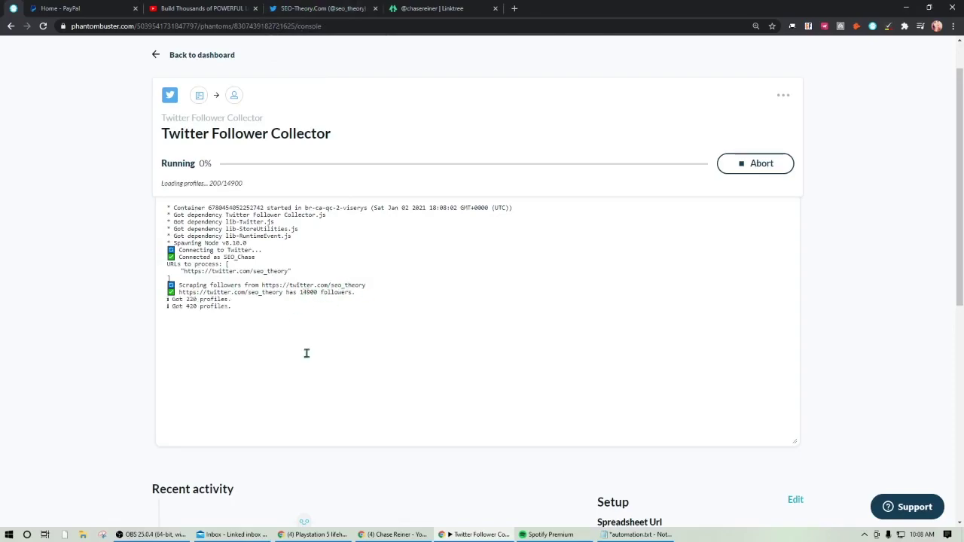
pyautogui.scroll(-1, 226, 339)
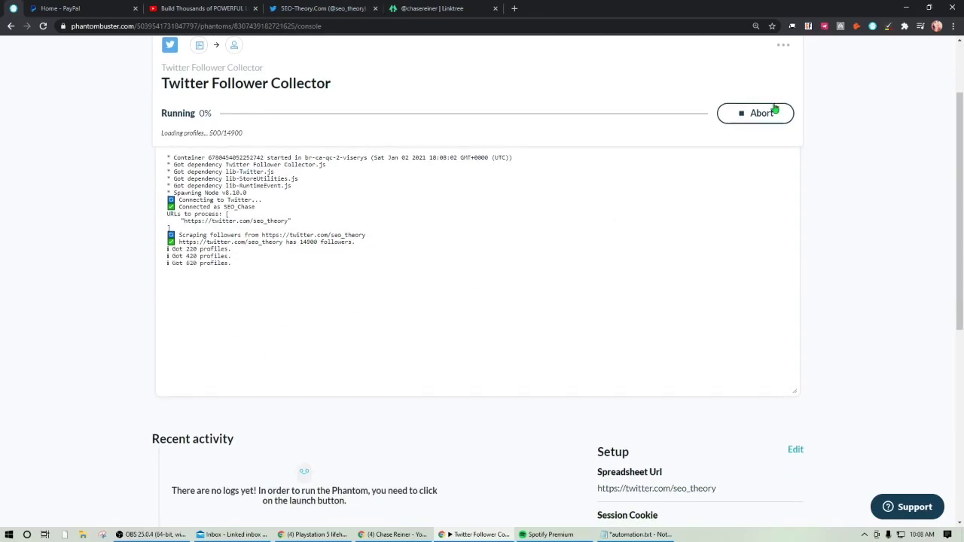
pyautogui.click(748, 115)
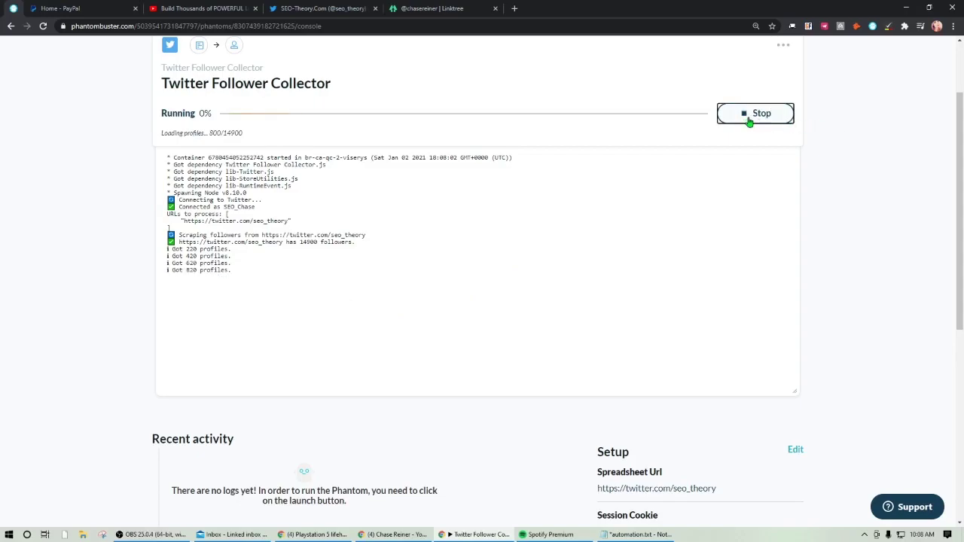
pyautogui.scroll(-4, 753, 226)
pyautogui.scroll(3, 843, 297)
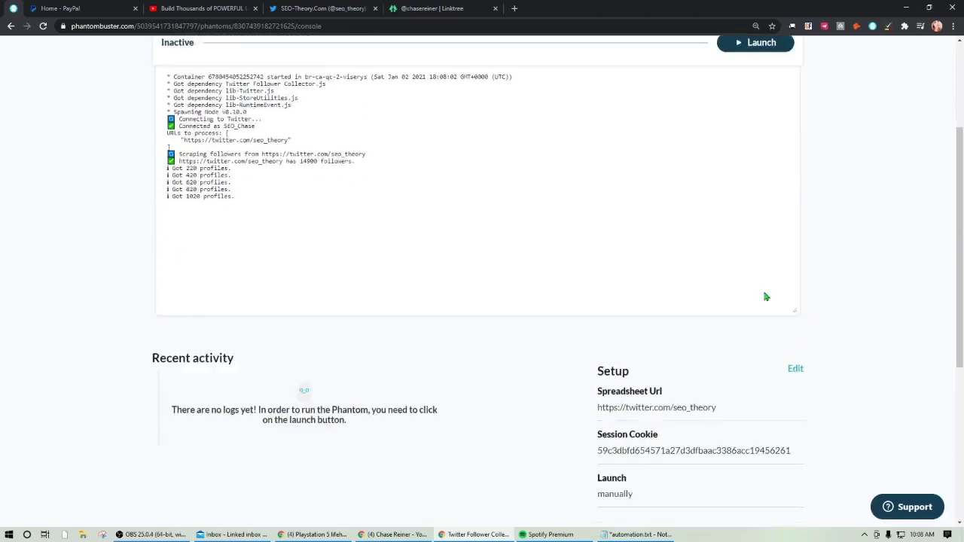
pyautogui.scroll(-4, 761, 243)
pyautogui.scroll(1, 831, 217)
pyautogui.scroll(2, 828, 226)
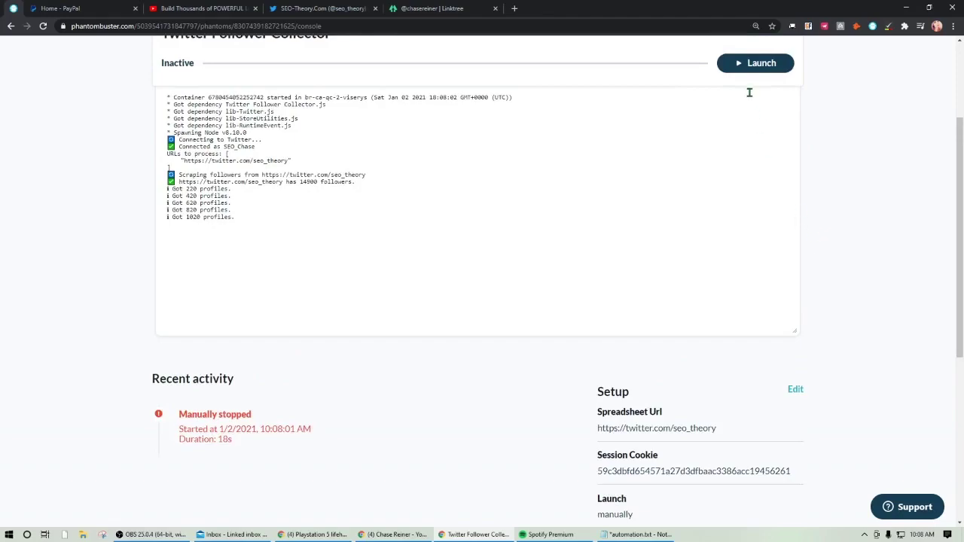
# Launch the Twitter Follower Collector again and follow its progress in the console log
pyautogui.click(753, 64)
pyautogui.scroll(-1, 811, 302)
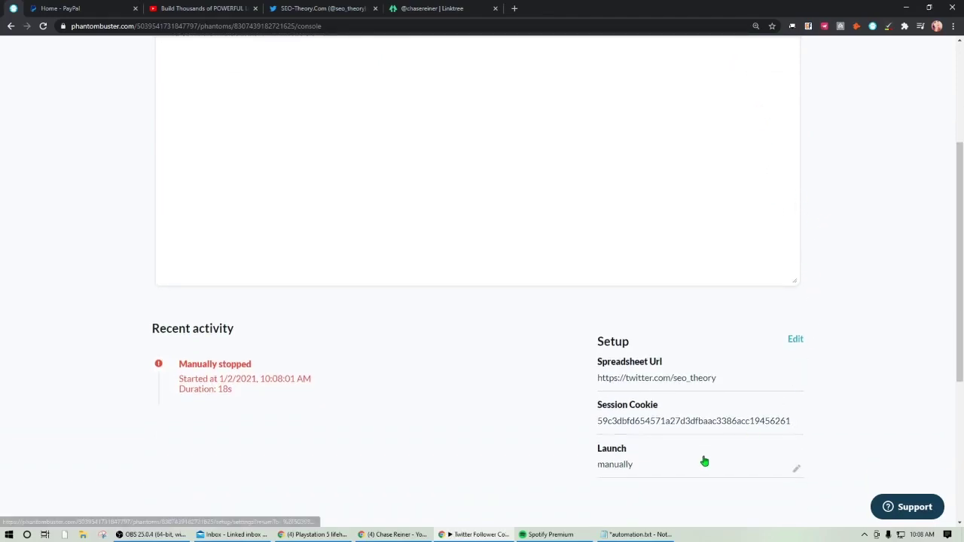
pyautogui.scroll(2, 489, 382)
pyautogui.scroll(-5, 464, 206)
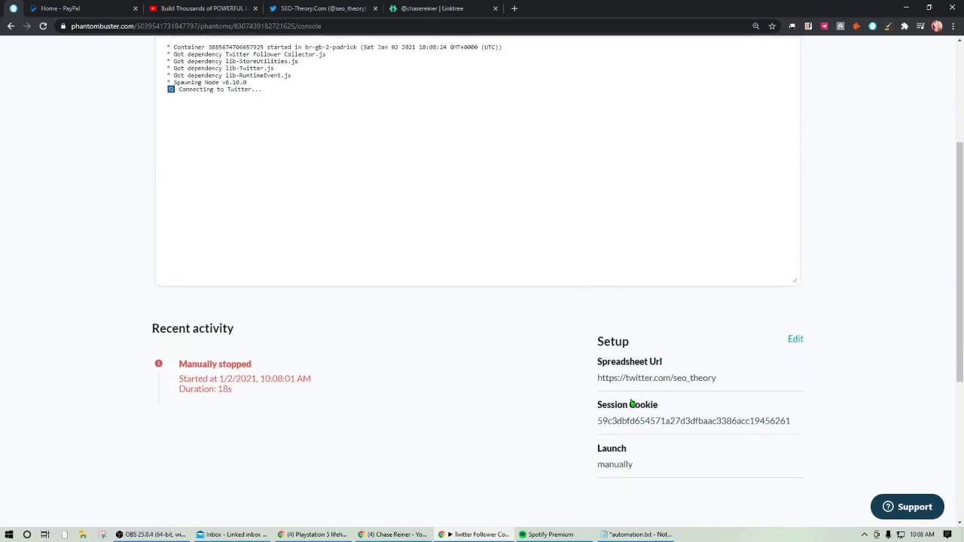
pyautogui.scroll(2, 682, 381)
pyautogui.scroll(2, 679, 331)
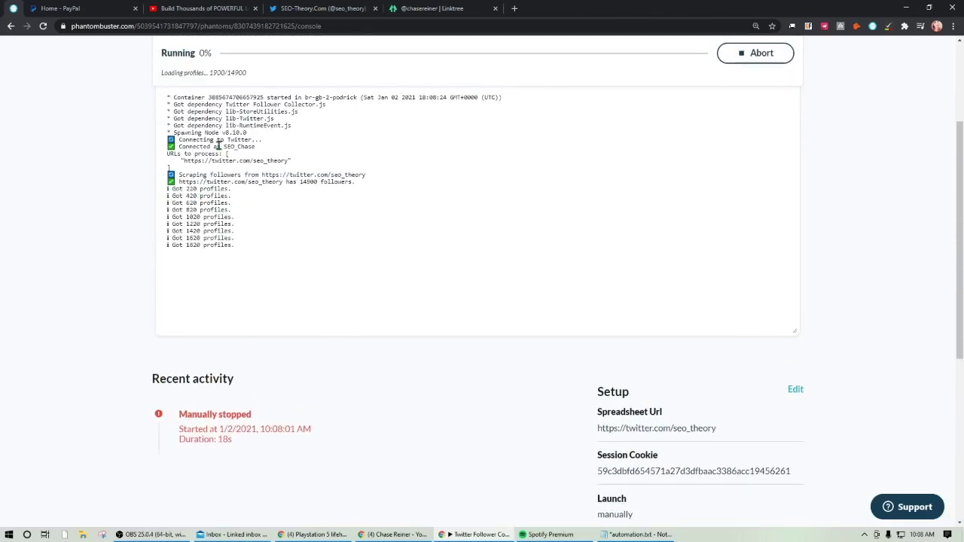
# Switch to automation.txt in Notepad and delete blank lines above item 2
pyautogui.hotkey('alt', 'Tab')
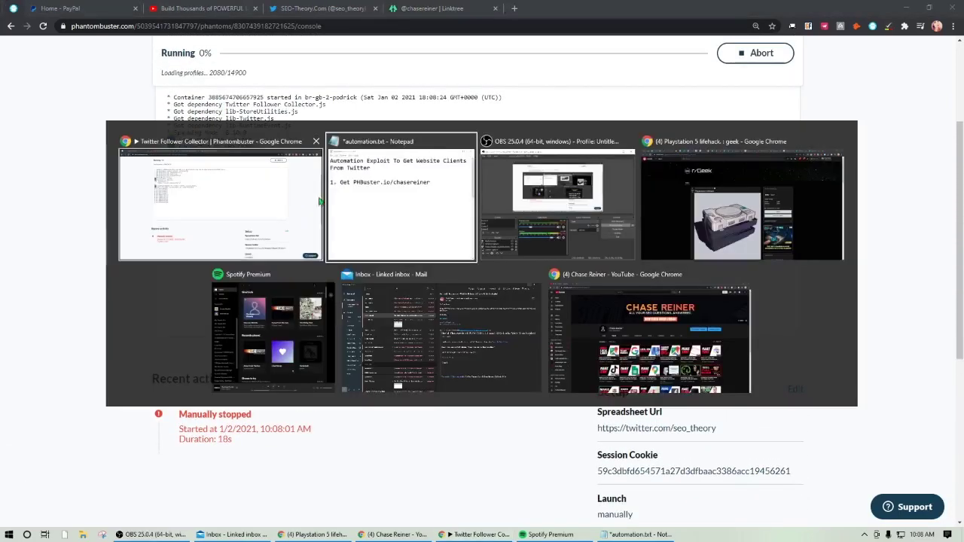
pyautogui.scroll(-1, 334, 289)
pyautogui.press('BackSpace')
pyautogui.press('BackSpace')
pyautogui.press('BackSpace')
pyautogui.press('BackSpace')
pyautogui.press('BackSpace')
pyautogui.press('BackSpace')
pyautogui.press('BackSpace')
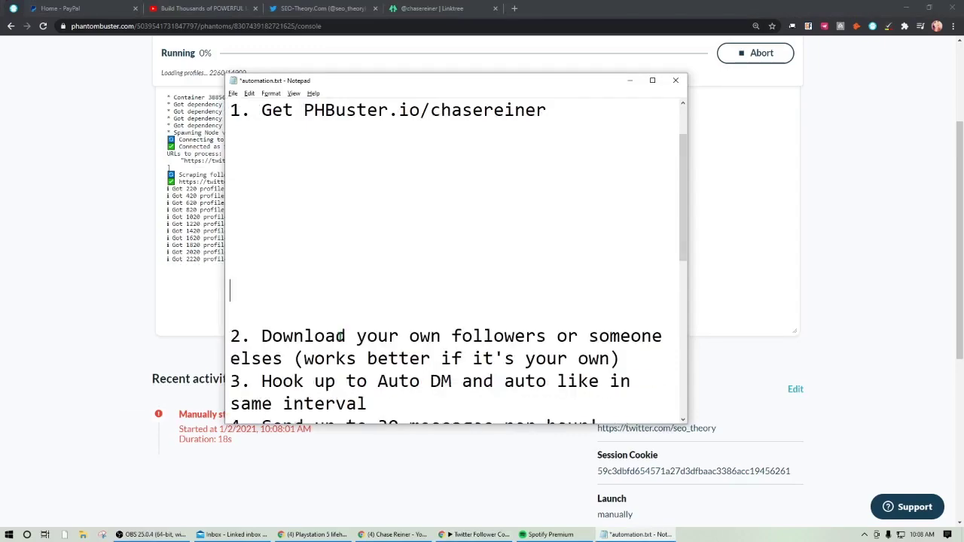
# Insert blank lines between items 2 and 3 of the notes and remove one blank line above item 2
pyautogui.click(618, 246)
pyautogui.press('Return')
pyautogui.press('Return')
pyautogui.press('Return')
pyautogui.press('Return')
pyautogui.press('Return')
pyautogui.press('Return')
pyautogui.press('Return')
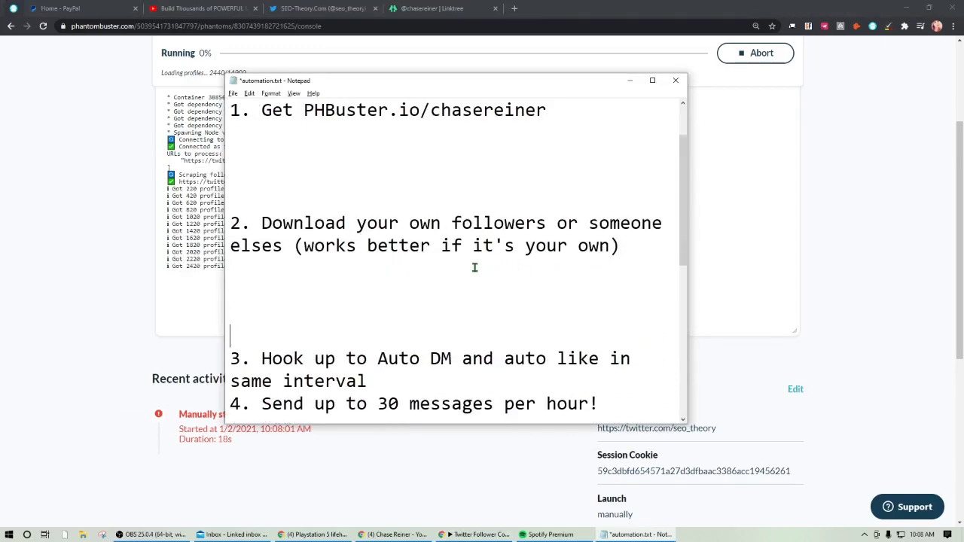
pyautogui.click(231, 212)
pyautogui.press('BackSpace')
pyautogui.click(509, 288)
pyautogui.press('Return')
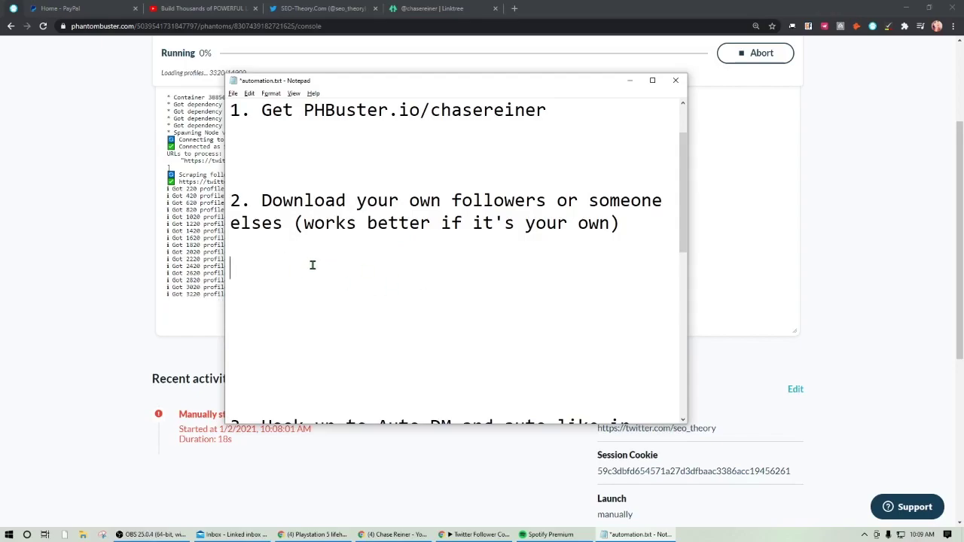
pyautogui.write('# #')
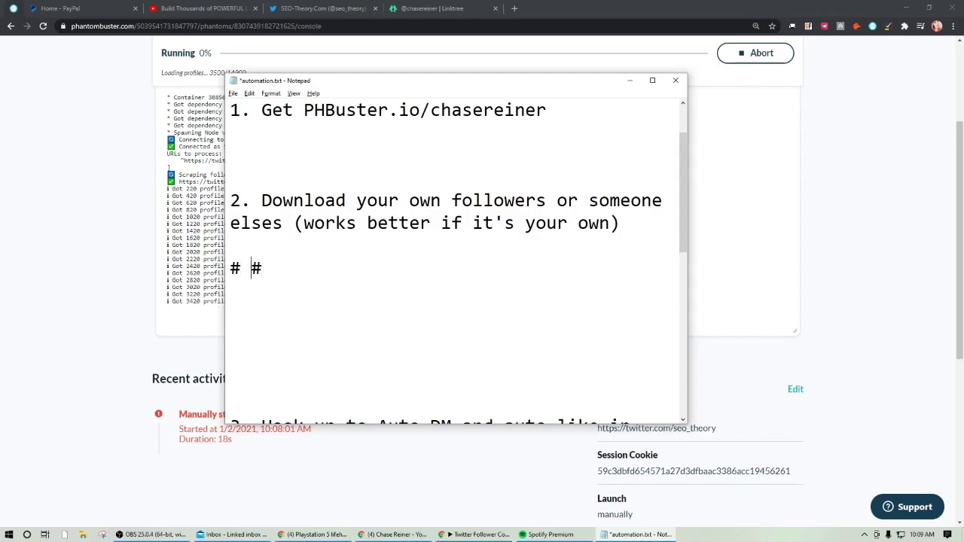
pyautogui.press('Left')
pyautogui.press('BackSpace')
pyautogui.write('name')
pyautogui.write('$websit')
pyautogui.press('BackSpace')
pyautogui.press('BackSpace')
pyautogui.press('BackSpace')
pyautogui.press('BackSpace')
pyautogui.press('BackSpace')
pyautogui.press('BackSpace')
pyautogui.press('BackSpace')
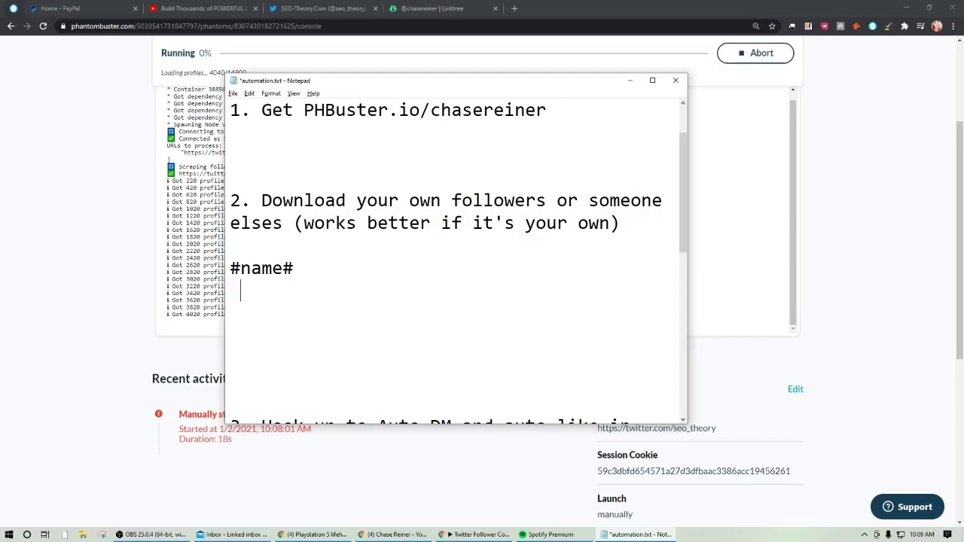
pyautogui.press('BackSpace')
pyautogui.press('BackSpace')
pyautogui.press('BackSpace')
pyautogui.press('BackSpace')
pyautogui.press('BackSpace')
pyautogui.press('BackSpace')
pyautogui.press('BackSpace')
pyautogui.press('BackSpace')
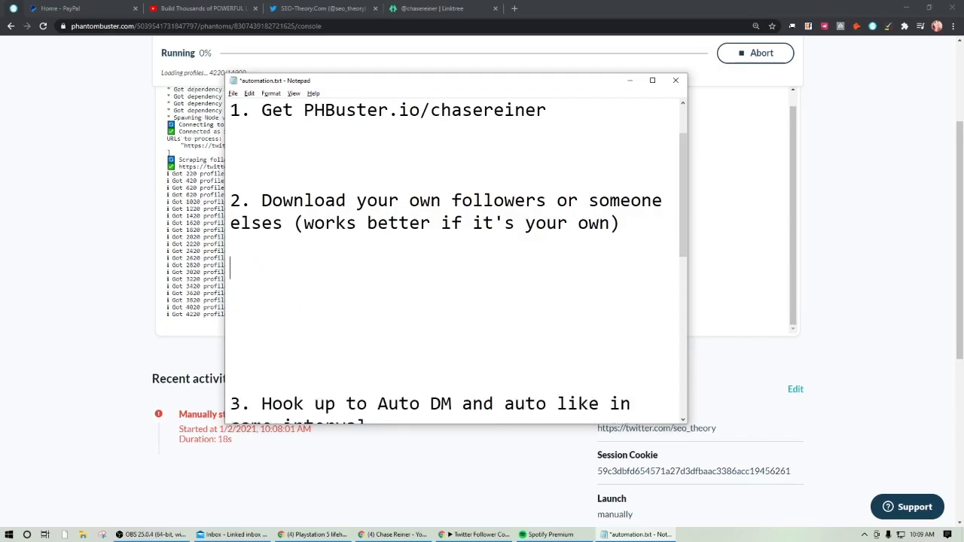
pyautogui.press('Return')
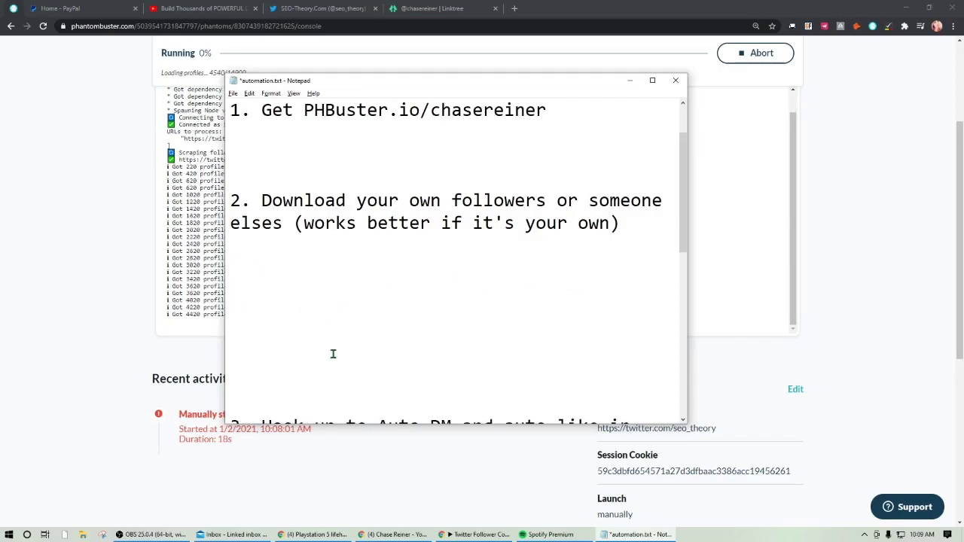
# Switch back to the Phantombuster page of the running Twitter Follower Collector
pyautogui.click(58, 176)
pyautogui.scroll(3, 324, 211)
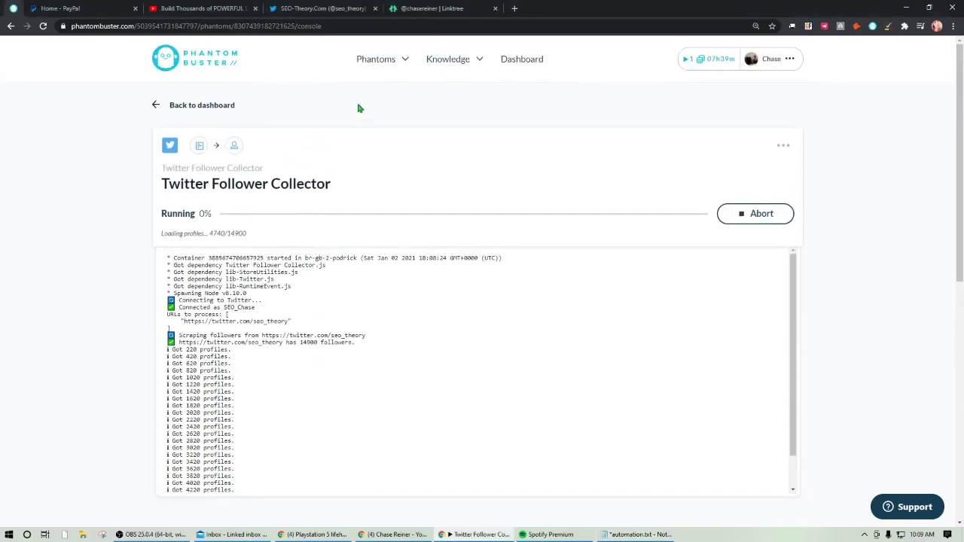
# Browse the Twitter phantoms in the store and start using the Twitter Message Sender
pyautogui.moveTo(382, 65)
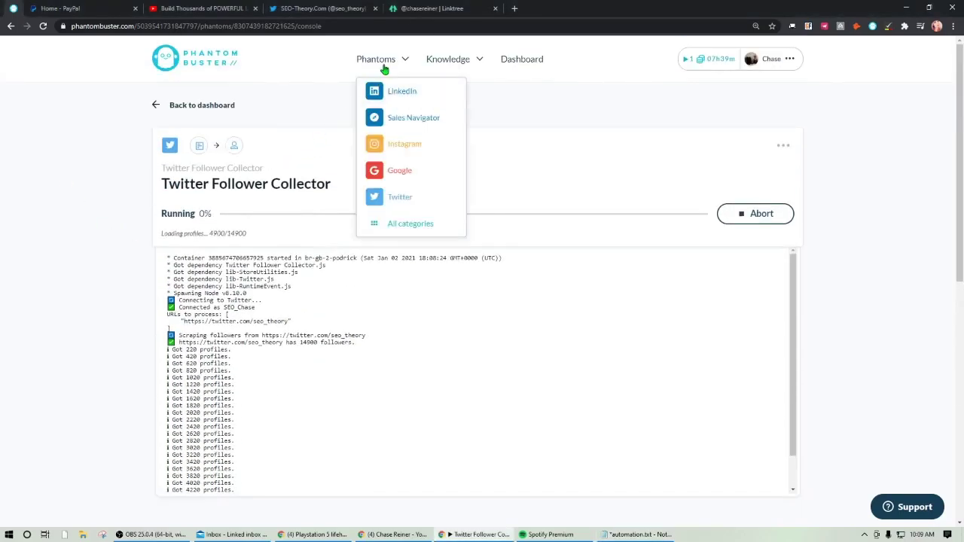
pyautogui.click(400, 198)
pyautogui.scroll(-3, 573, 307)
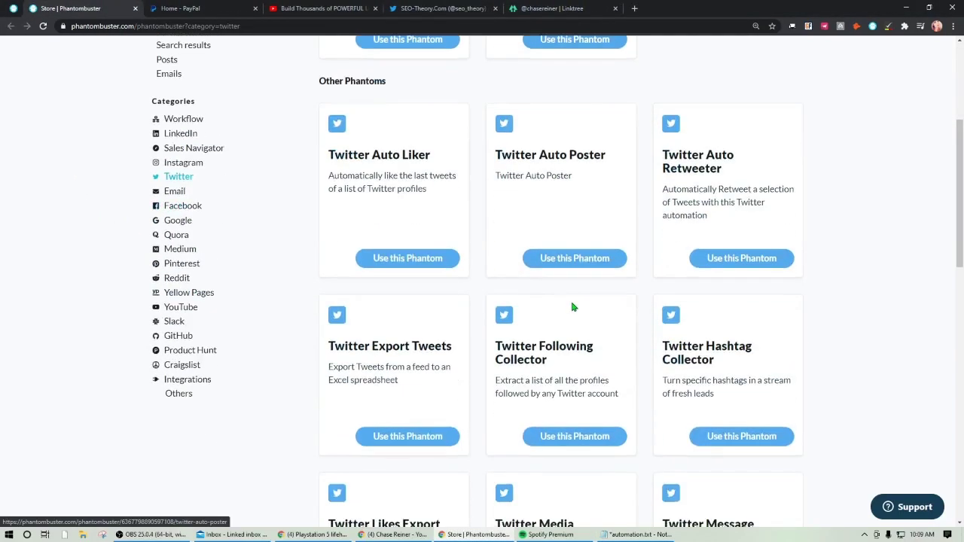
pyautogui.scroll(-3, 572, 308)
pyautogui.click(740, 377)
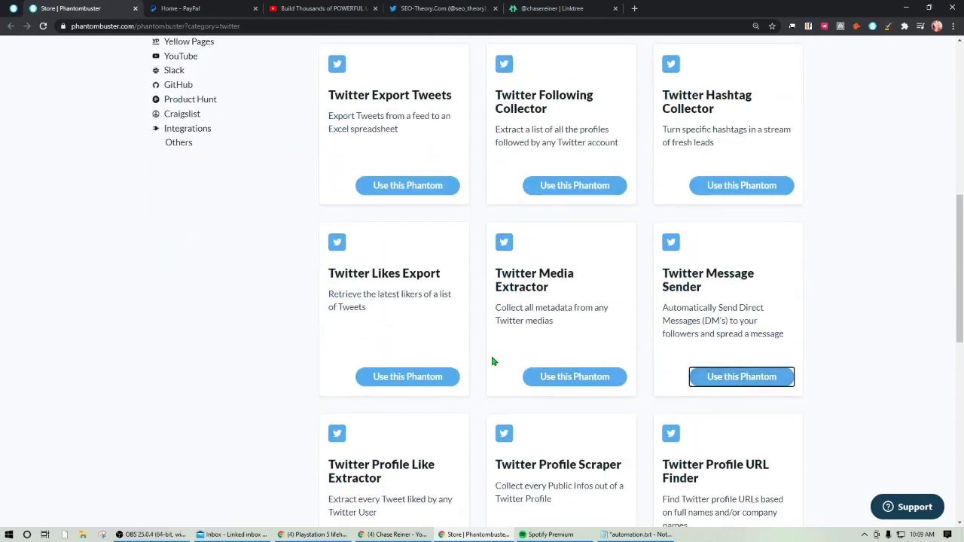
# Fill in the Twitter session cookie by connecting to Twitter, and begin the message with "Hey"
pyautogui.click(706, 204)
pyautogui.doubleClick(589, 263)
pyautogui.scroll(-1, 550, 293)
pyautogui.click(517, 394)
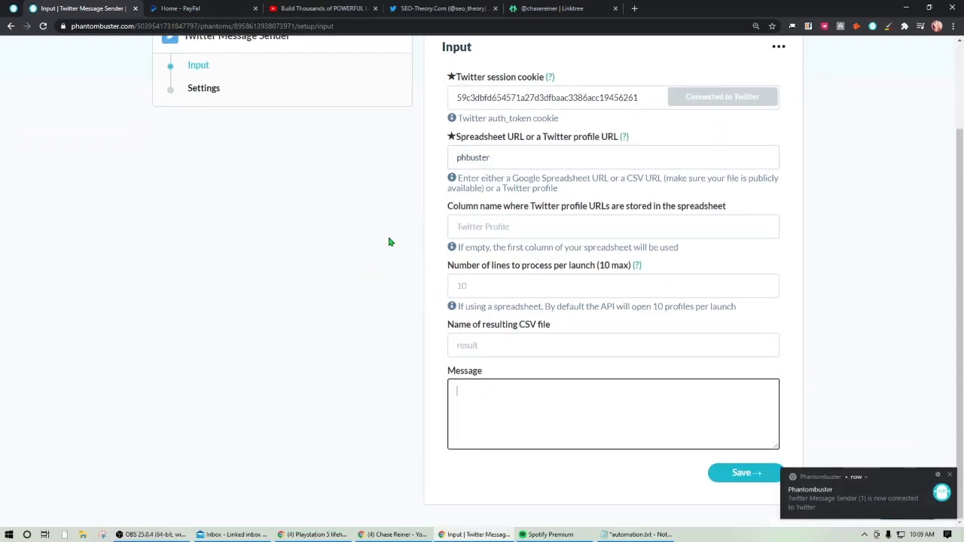
pyautogui.write('Hey ')
pyautogui.write('th')
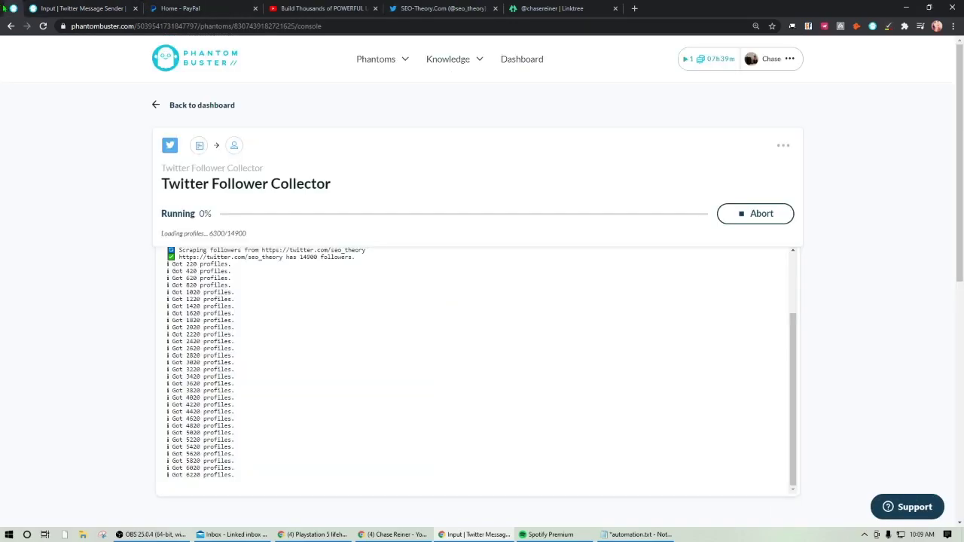
# Continue the message with "#name#, I saw your website #website# and noticed there were a few things"
pyautogui.scroll(-3, 854, 249)
pyautogui.scroll(3, 835, 281)
pyautogui.scroll(-2, 788, 230)
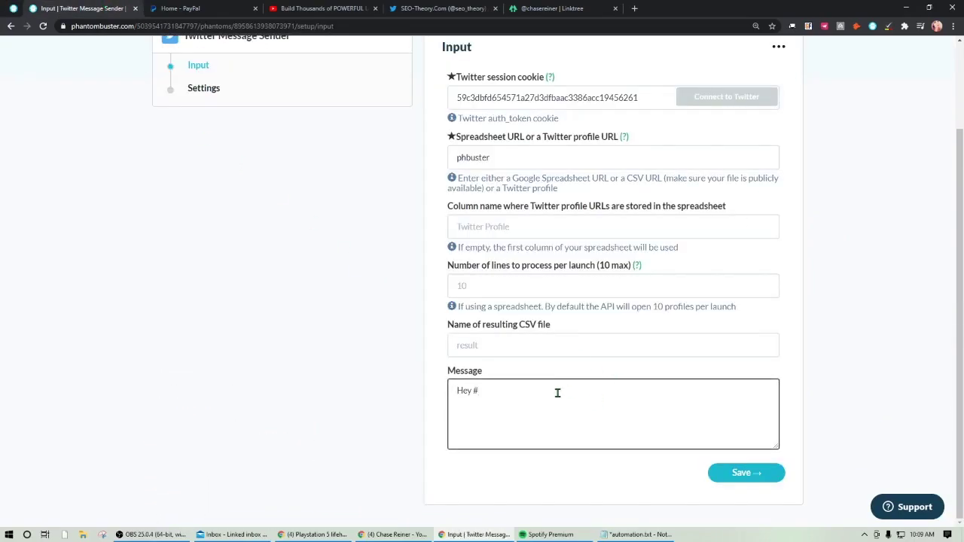
pyautogui.write(', I saw your website')
pyautogui.write('#website')
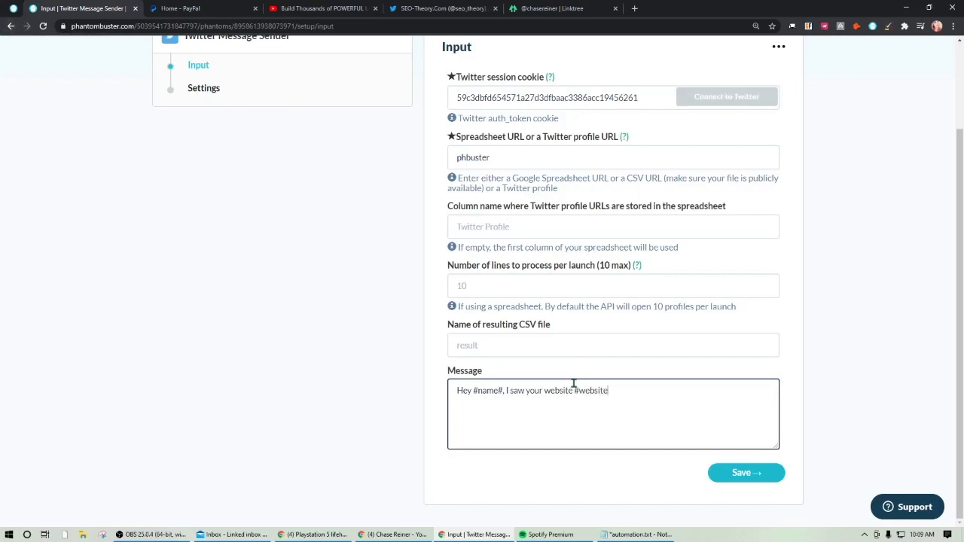
pyautogui.write('#')
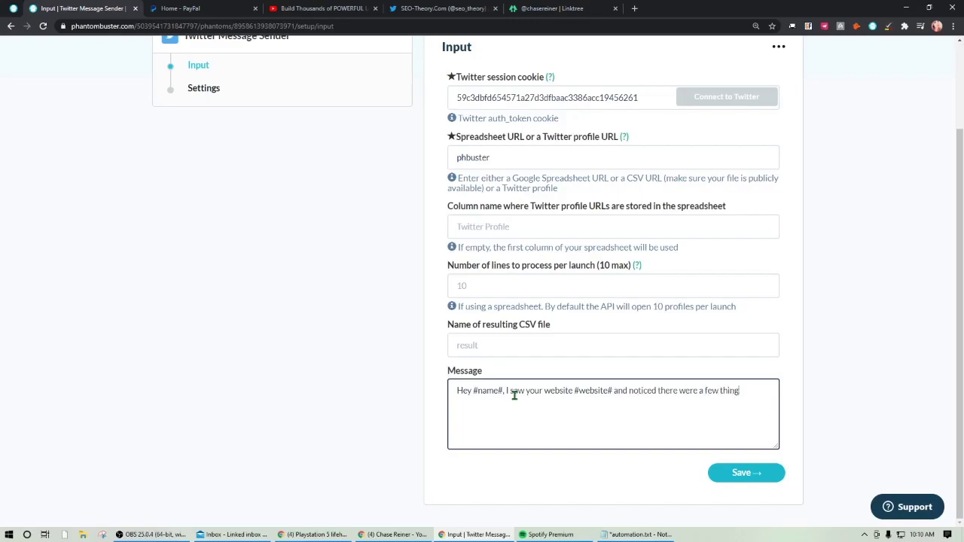
# Finish the message with "wrong that I could help you fix very quickly, let me know it would only take me a few minutes to do."
pyautogui.write('at I could help you fix very quickly, let me know')
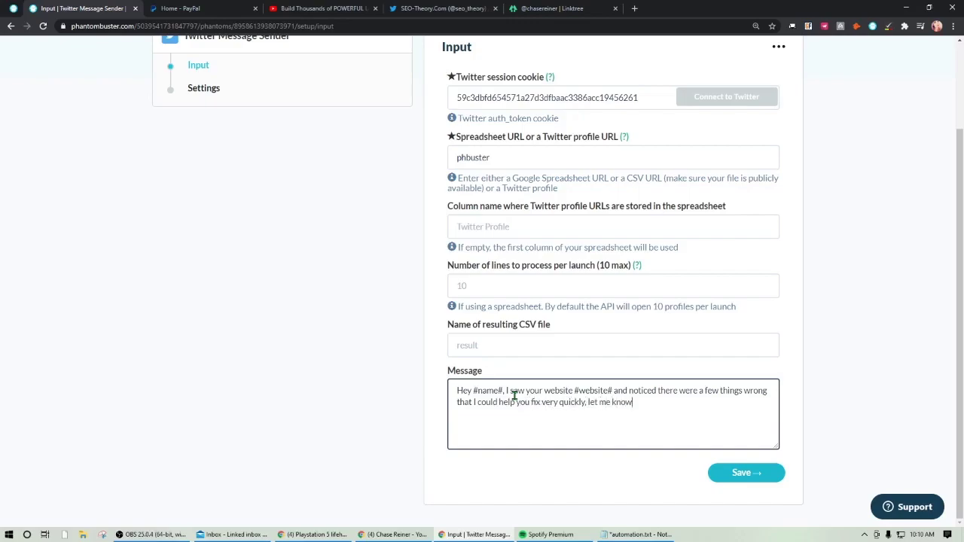
pyautogui.write('nly take me a f')
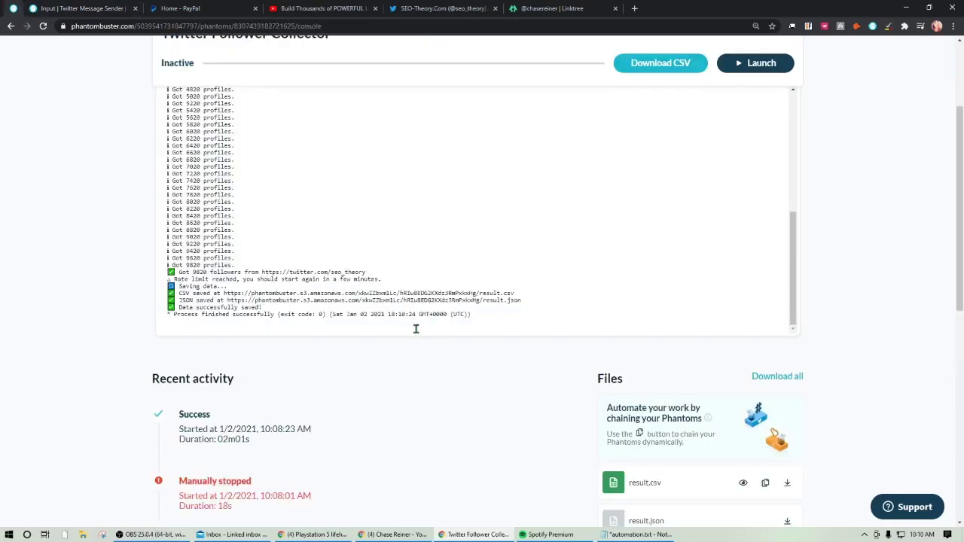
# Preview the Twitter Follower Collector's result.csv, examine its follower data columns, and review the console log
pyautogui.scroll(-3, 415, 327)
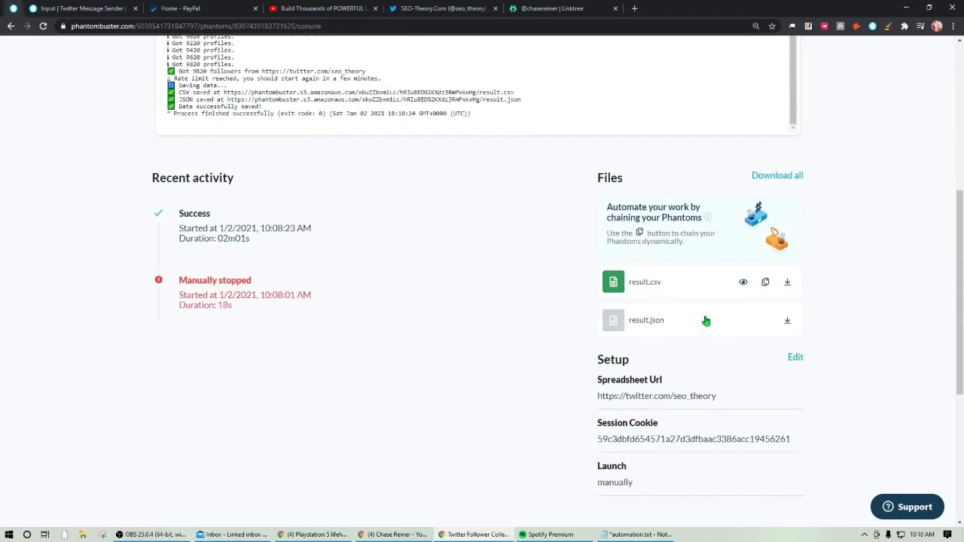
pyautogui.click(749, 281)
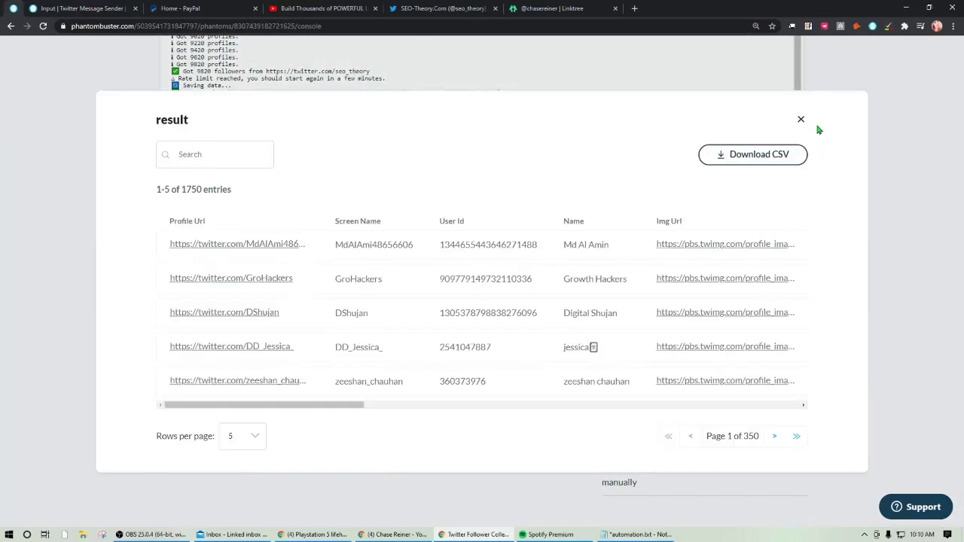
pyautogui.click(801, 120)
pyautogui.click(742, 281)
pyautogui.moveTo(347, 407); pyautogui.dragTo(389, 406)
pyautogui.moveTo(420, 223); pyautogui.dragTo(455, 226)
pyautogui.moveTo(377, 406); pyautogui.dragTo(615, 404)
pyautogui.moveTo(512, 407); pyautogui.dragTo(660, 402)
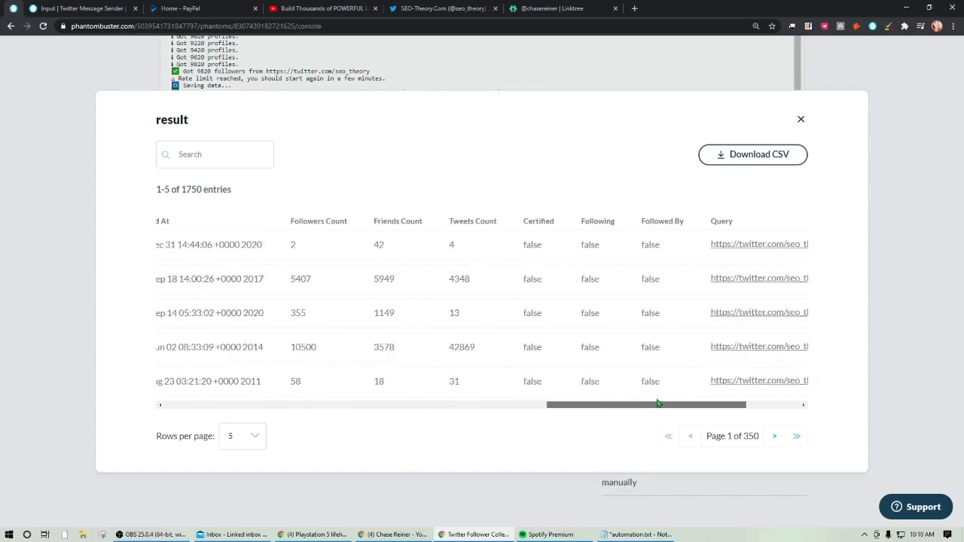
pyautogui.click(908, 233)
pyautogui.scroll(4, 519, 195)
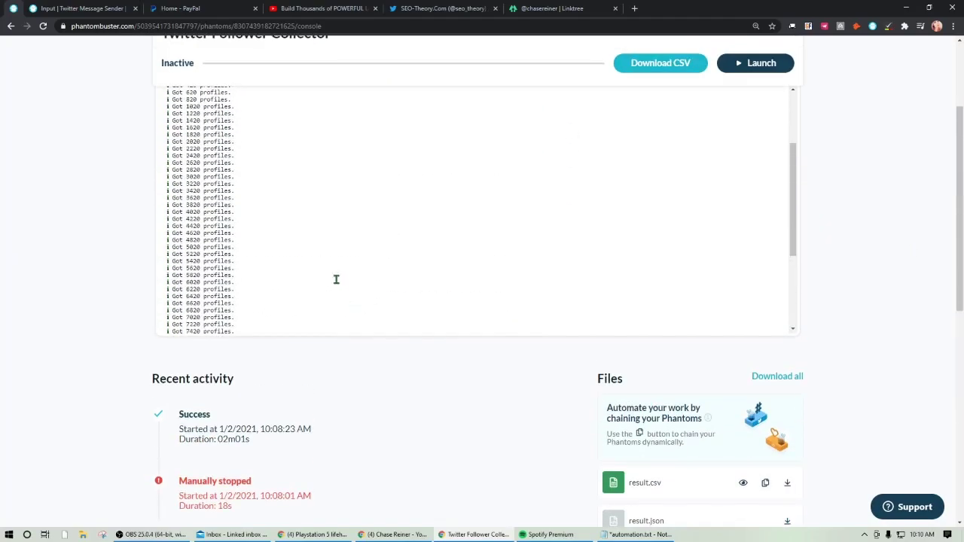
pyautogui.scroll(3, 83, 256)
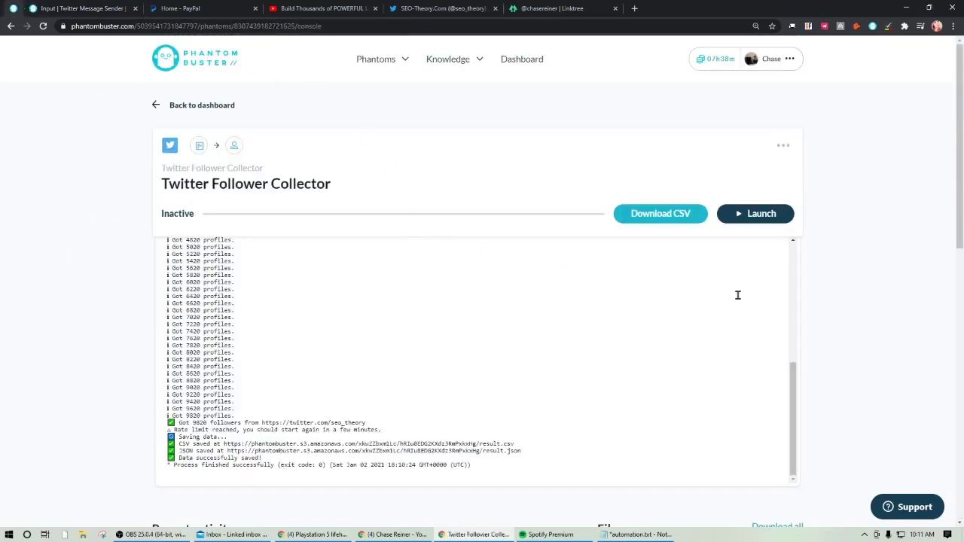
# Compare the placeholders in the message with the Name and Website columns of the collector's result.csv
pyautogui.click(139, 11)
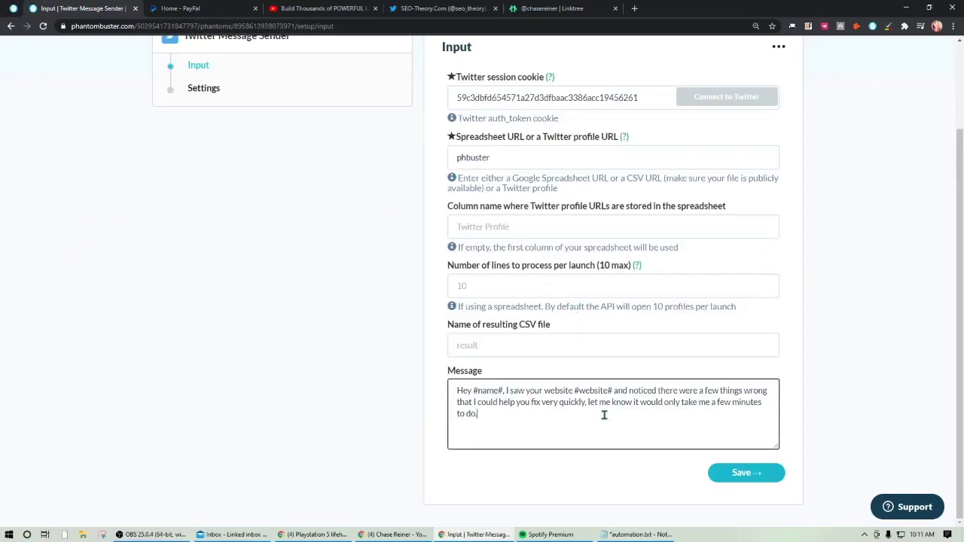
pyautogui.hotkey('alt', 'Left')
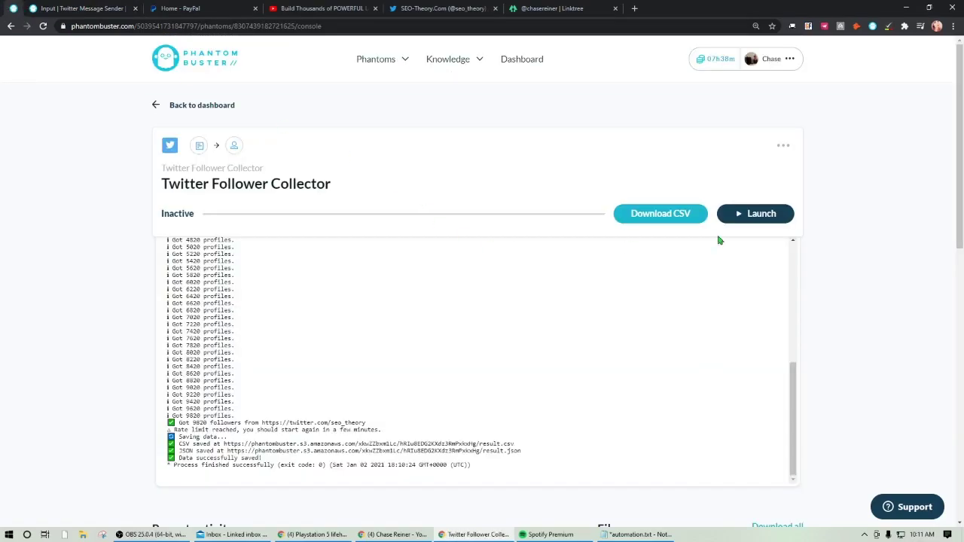
pyautogui.scroll(-5, 828, 348)
pyautogui.click(745, 233)
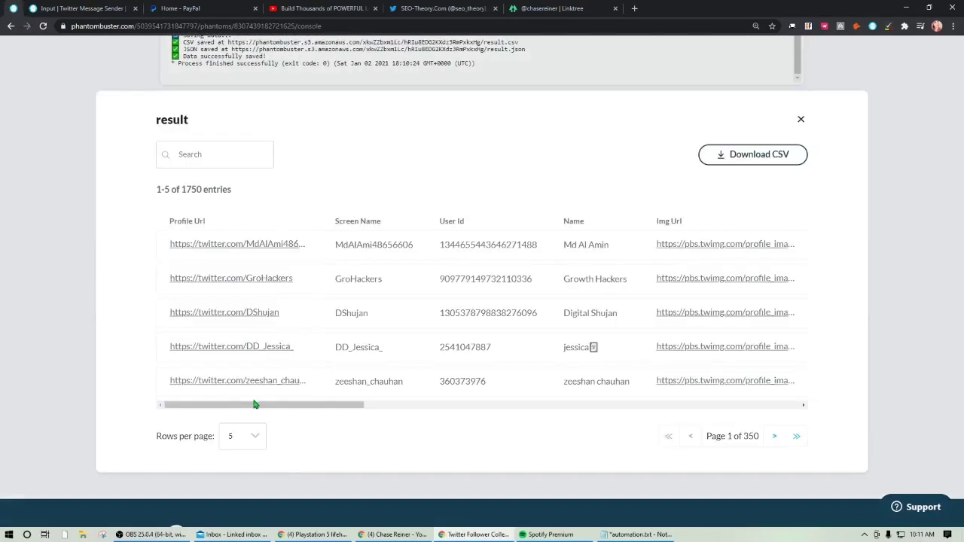
pyautogui.moveTo(254, 404); pyautogui.dragTo(482, 423)
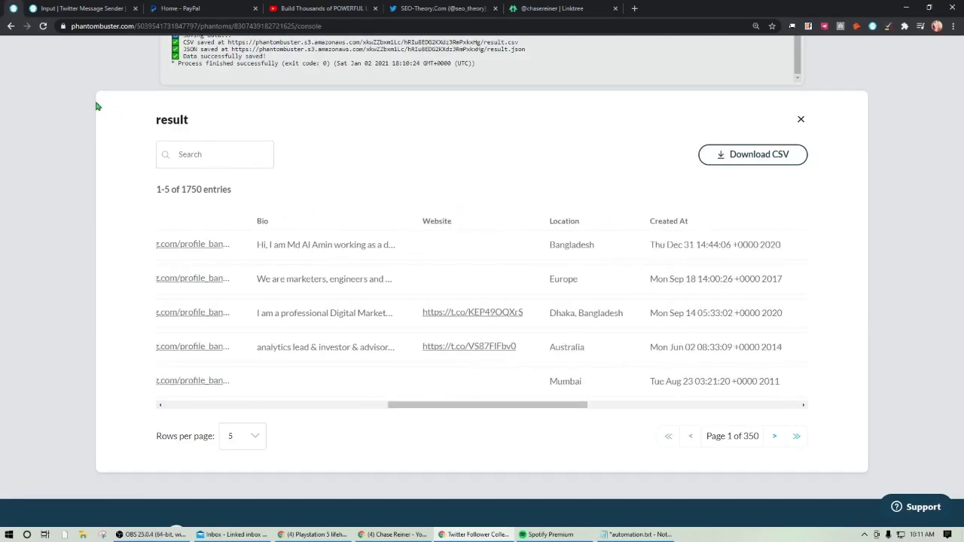
# Save the Twitter Message Sender's input and set it to launch repeatedly, thrice per hour
pyautogui.hotkey('alt', 'Tab')
pyautogui.click(755, 473)
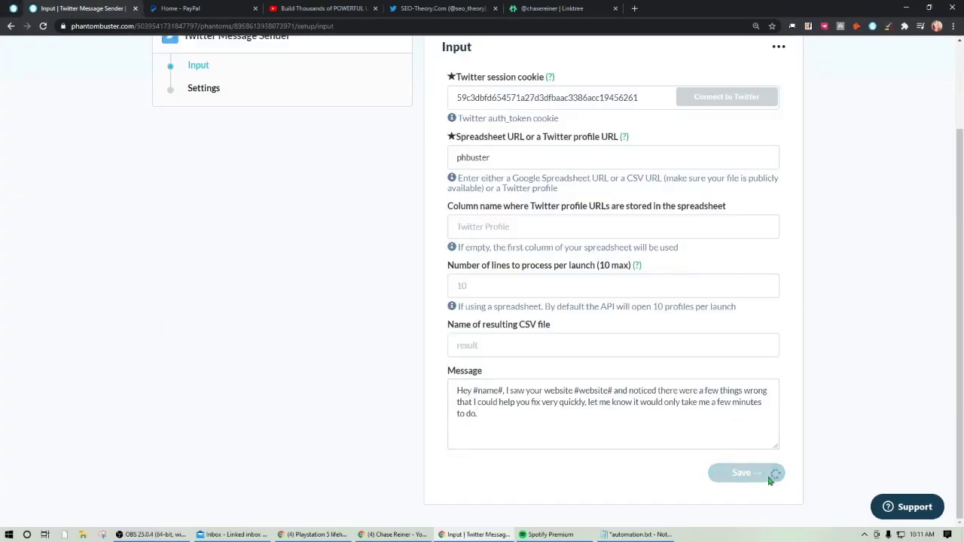
pyautogui.click(527, 234)
pyautogui.click(551, 264)
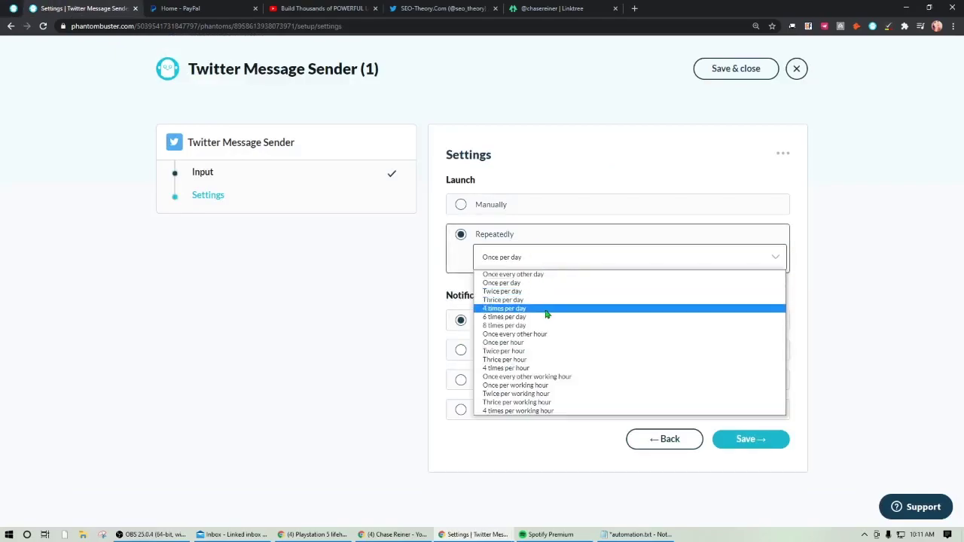
pyautogui.click(547, 360)
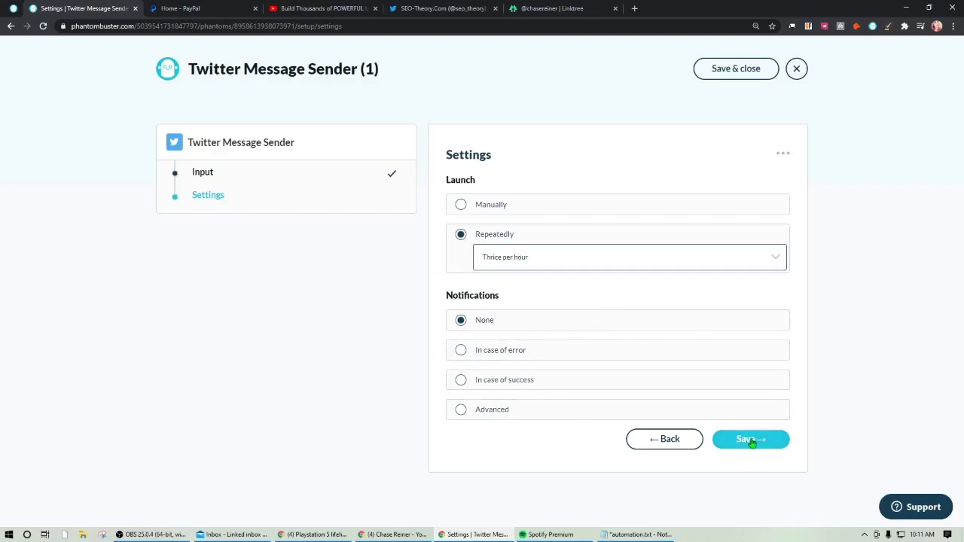
# Calculate 1000 divided by 24 in the Windows Calculator, and close it
pyautogui.click(4, 536)
pyautogui.click(3, 536)
pyautogui.click(3, 536)
pyautogui.write('calc')
pyautogui.press('Return')
pyautogui.click(188, 451)
pyautogui.click(258, 490)
pyautogui.doubleClick(258, 491)
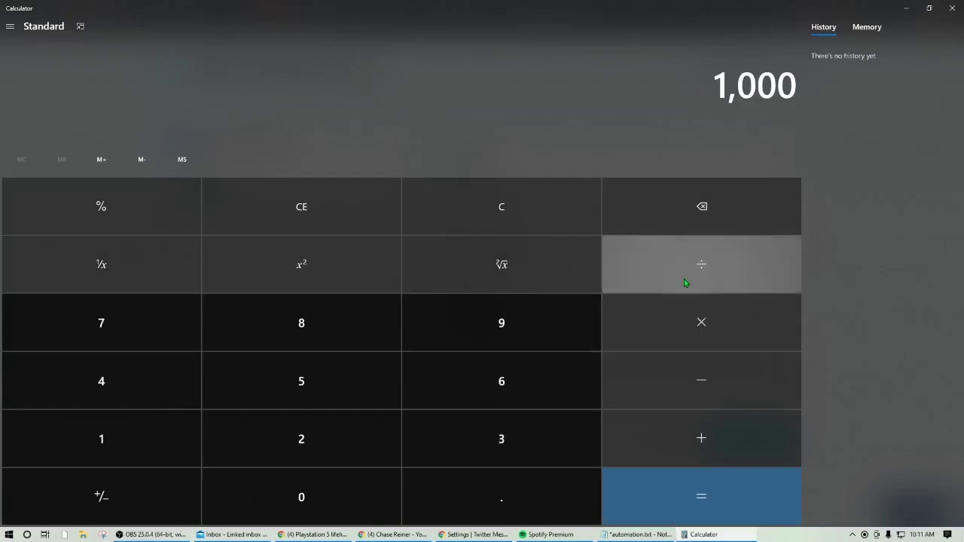
pyautogui.click(686, 283)
pyautogui.click(299, 452)
pyautogui.click(101, 381)
pyautogui.click(697, 512)
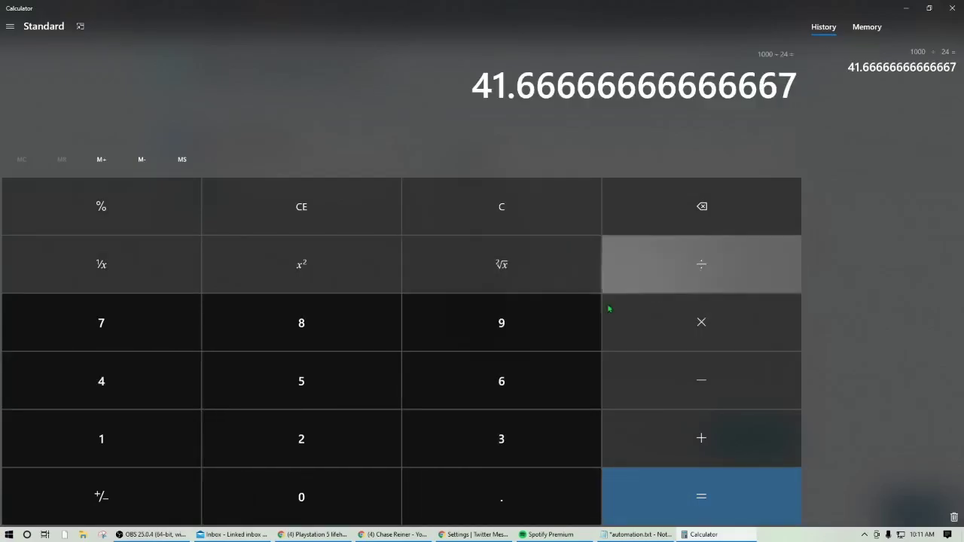
pyautogui.click(952, 8)
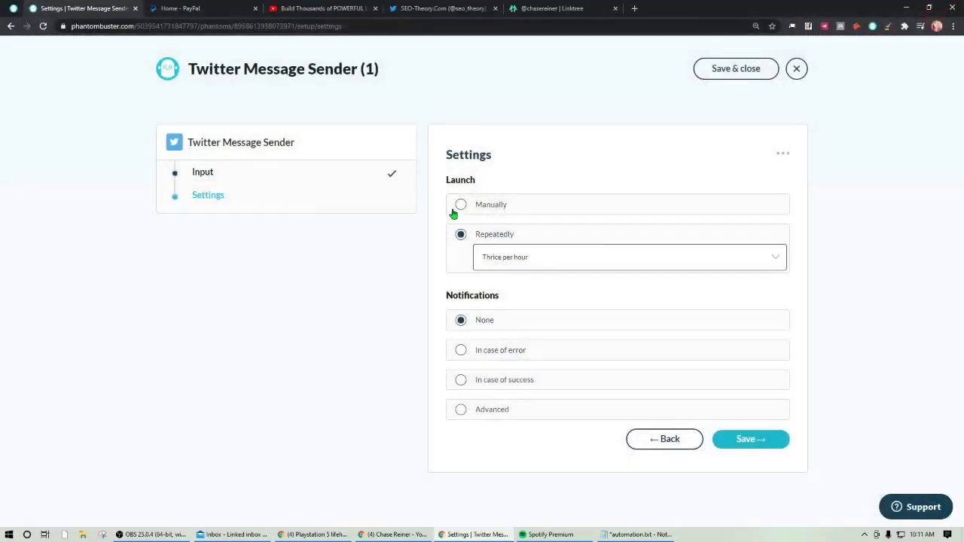
# Save the launch settings, and run the Twitter Message Sender while checking its setup summary
pyautogui.click(762, 438)
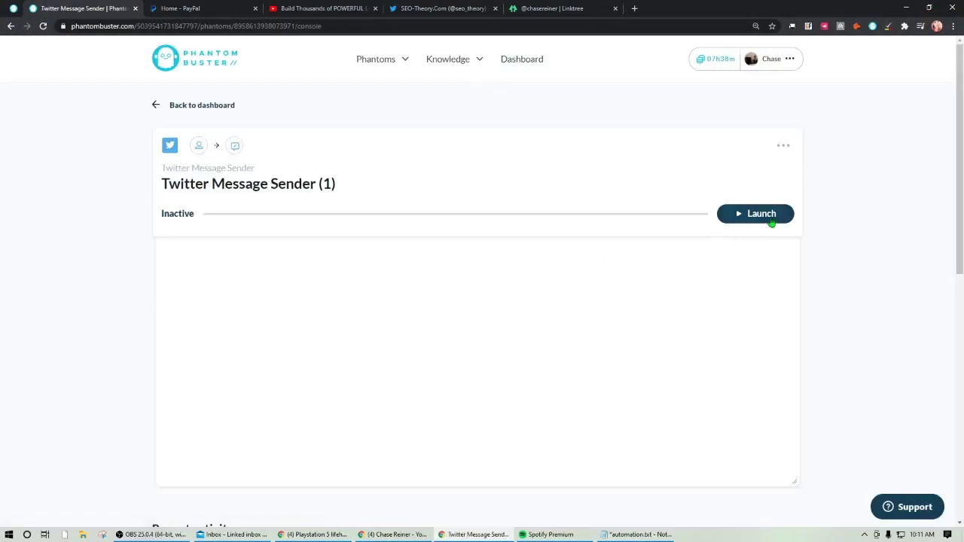
pyautogui.click(770, 219)
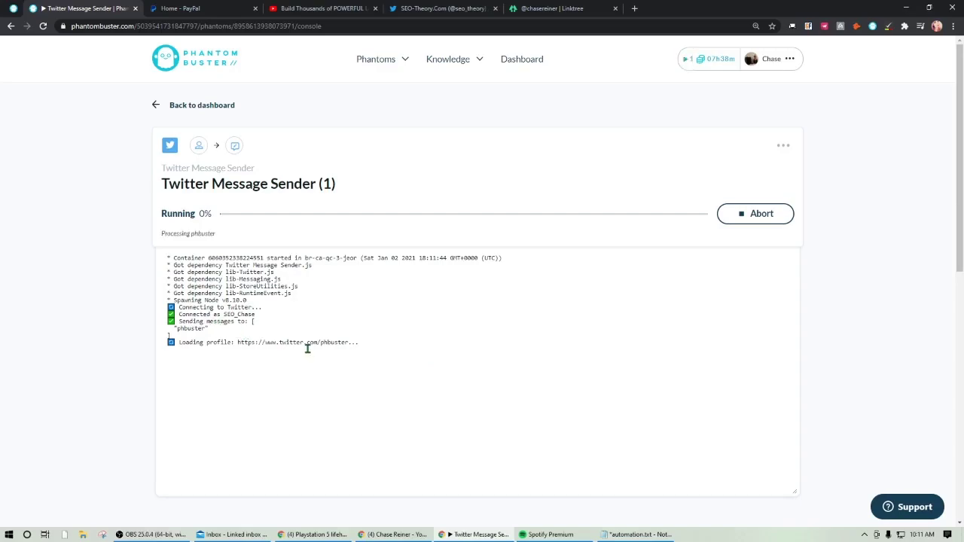
pyautogui.scroll(-2, 428, 340)
pyautogui.scroll(-4, 624, 354)
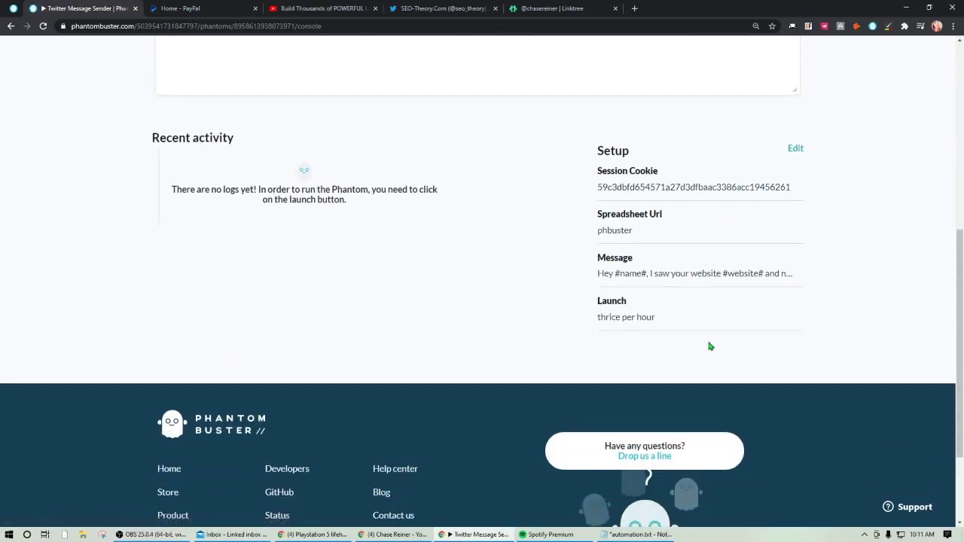
# Abort the running Twitter Message Sender and reopen its setup
pyautogui.scroll(5, 723, 301)
pyautogui.click(755, 217)
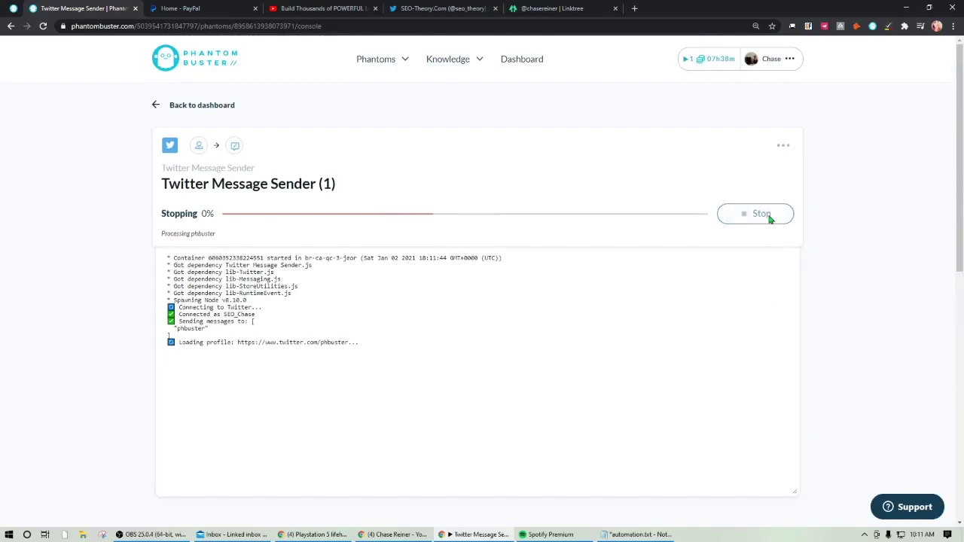
pyautogui.click(783, 148)
pyautogui.click(774, 168)
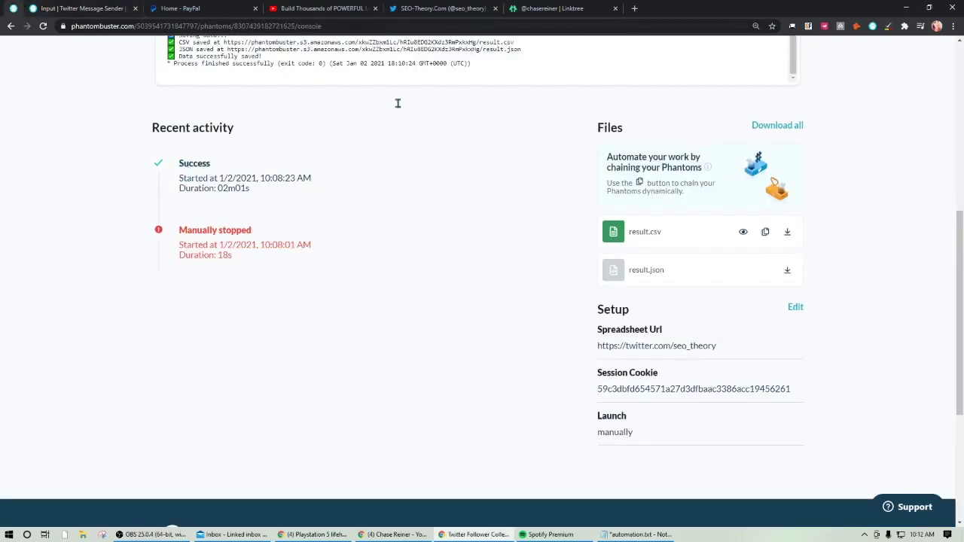
# Copy the link of the Follower Collector's result.csv and paste it as the Message Sender's spreadsheet URL
pyautogui.click(765, 231)
pyautogui.click(113, 9)
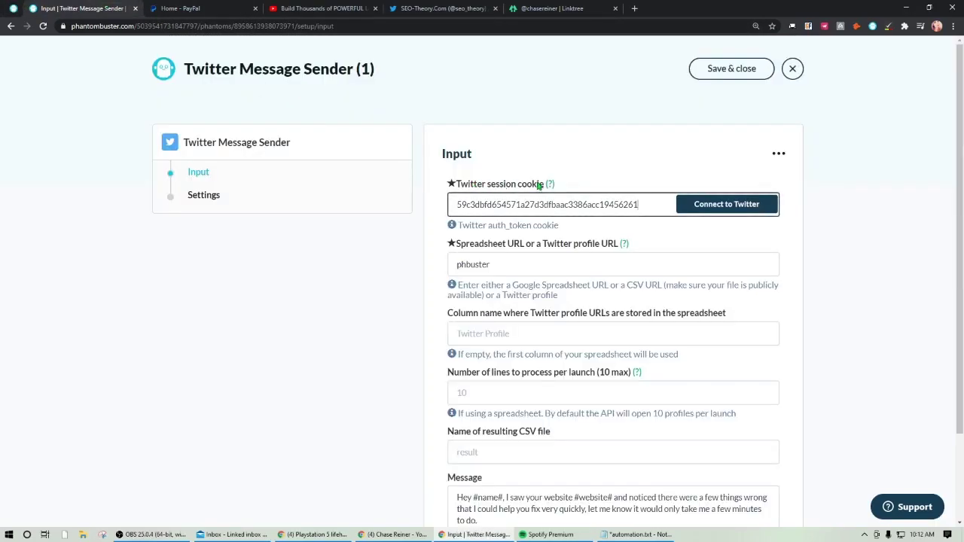
pyautogui.press('Tab')
pyautogui.press('Tab')
pyautogui.hotkey('ctrl', 'v')
pyautogui.scroll(-2, 767, 430)
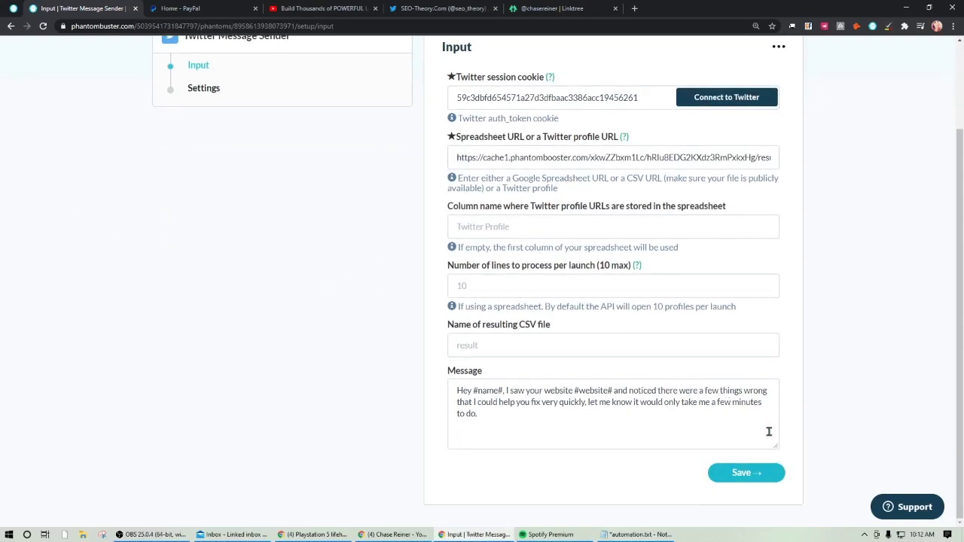
# Save the Message Sender's updated input and settings, and run it with the console hidden
pyautogui.click(744, 473)
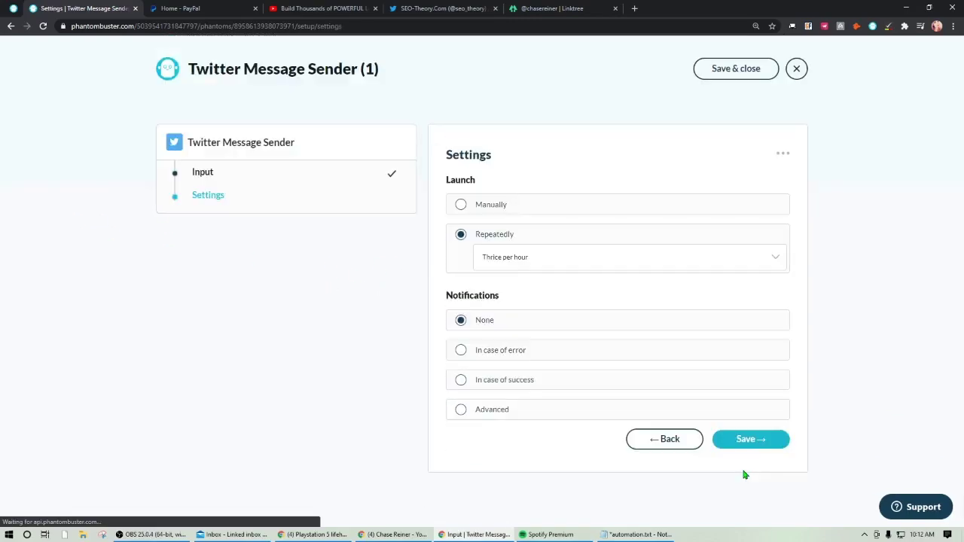
pyautogui.click(744, 444)
pyautogui.click(783, 145)
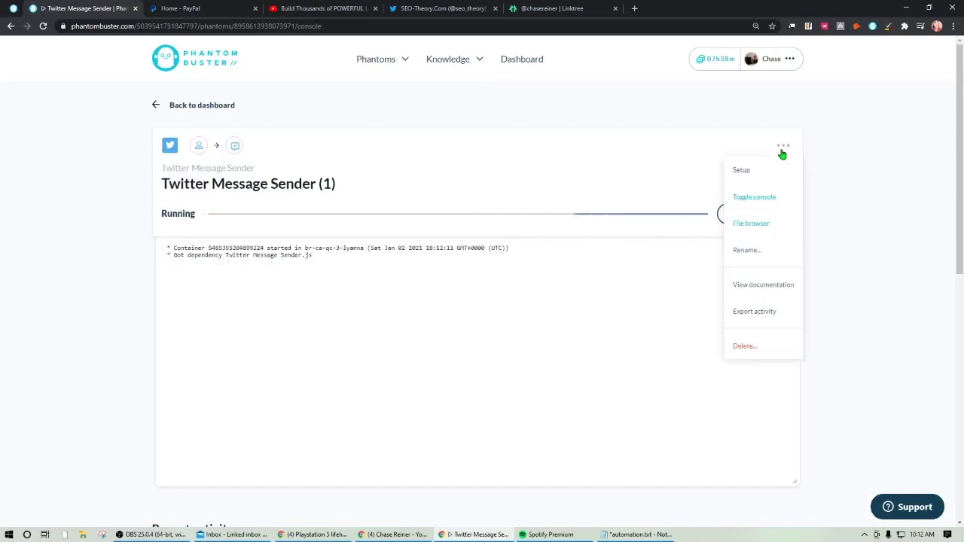
pyautogui.click(762, 171)
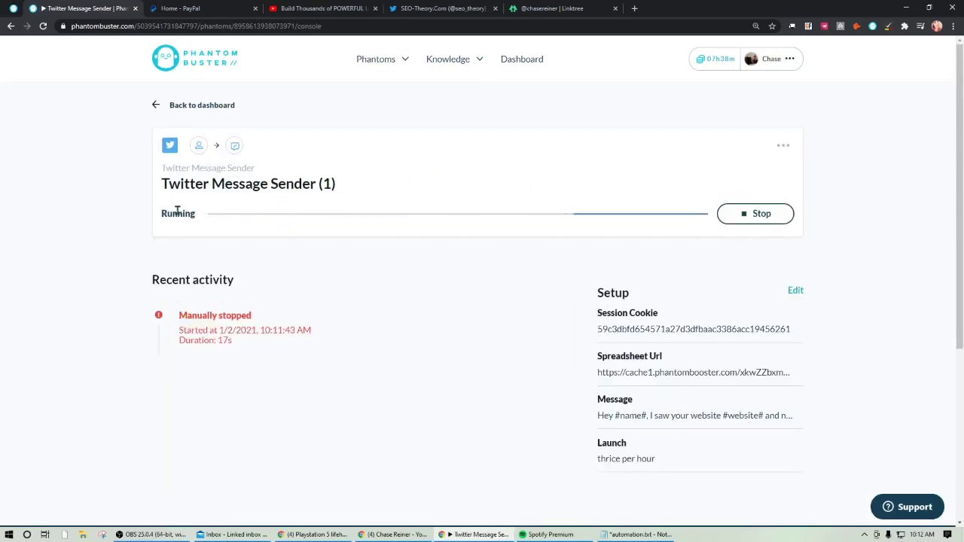
# Show the console of the running Twitter Message Sender and enlarge the page to follow its log
pyautogui.click(783, 146)
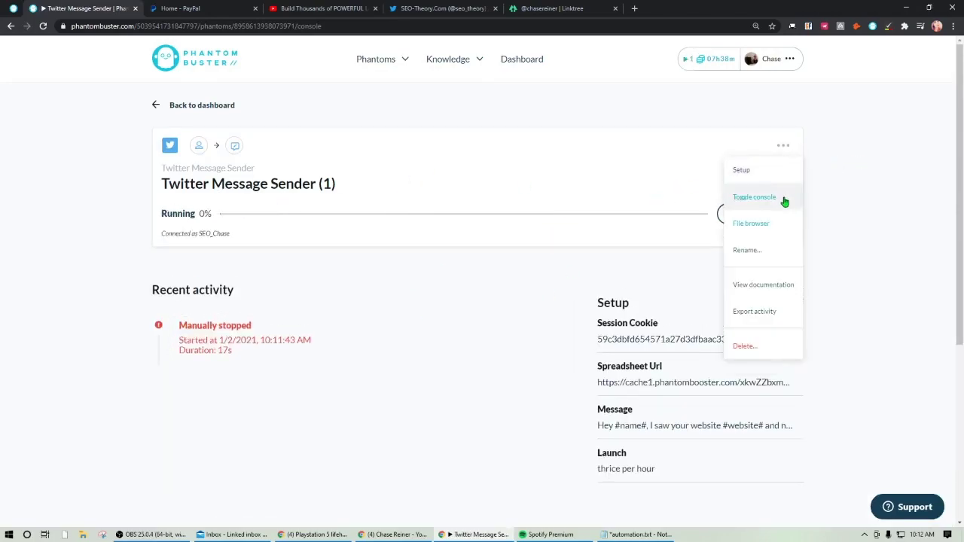
pyautogui.click(776, 199)
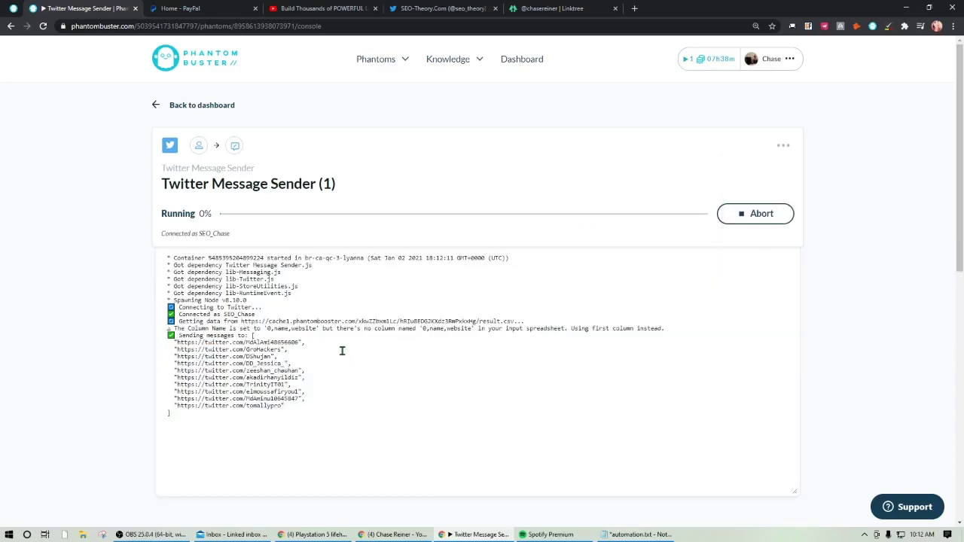
pyautogui.hotkey('ctrl', '+')
pyautogui.hotkey('ctrl', '+')
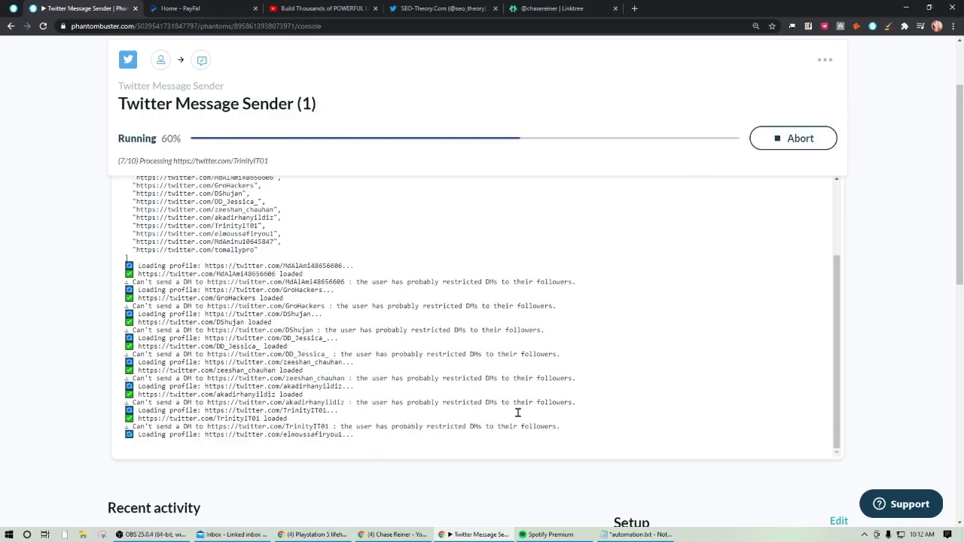
# Abort the running Twitter Message Sender
pyautogui.click(788, 138)
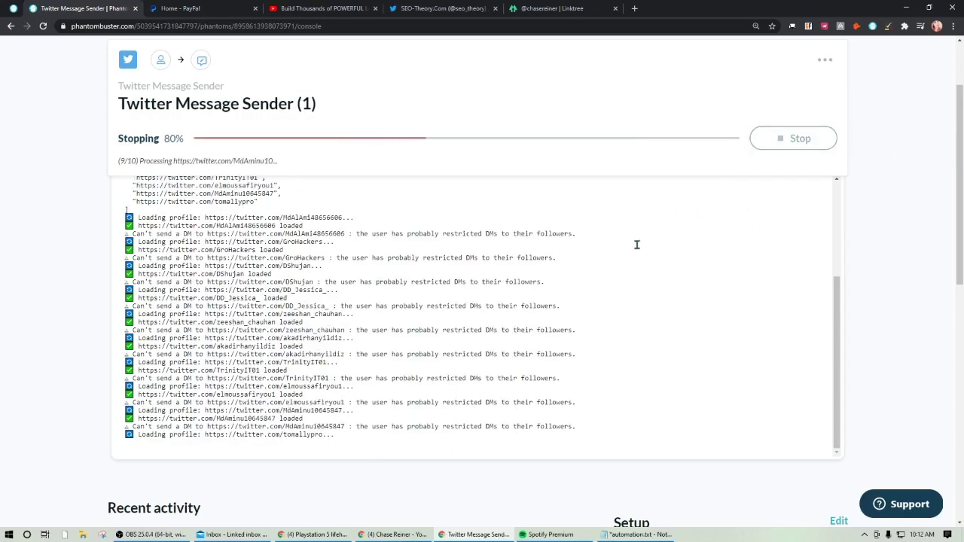
pyautogui.scroll(2, 777, 166)
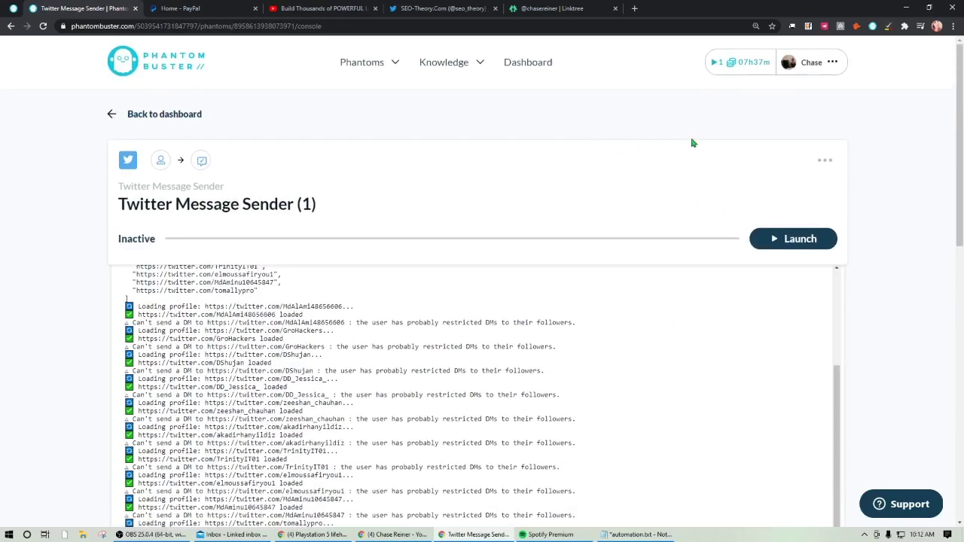
pyautogui.click(821, 165)
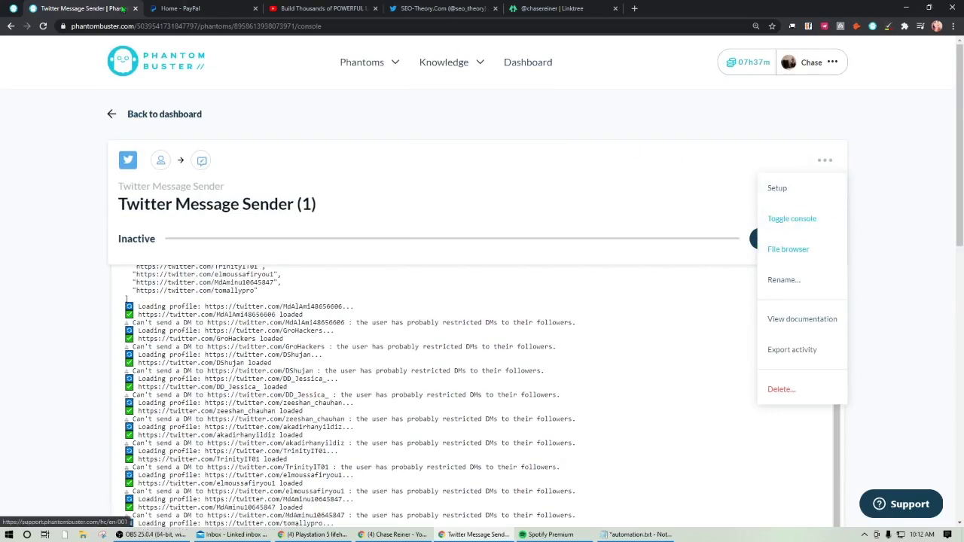
pyautogui.click(405, 9)
pyautogui.click(74, 7)
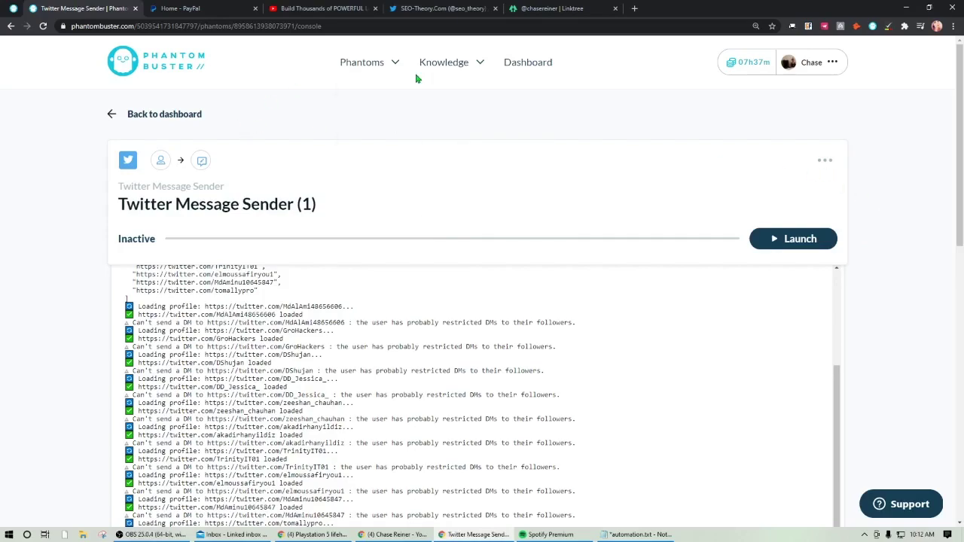
# Open the Twitter category of the Phantom store and look through the automations it offers
pyautogui.moveTo(395, 66)
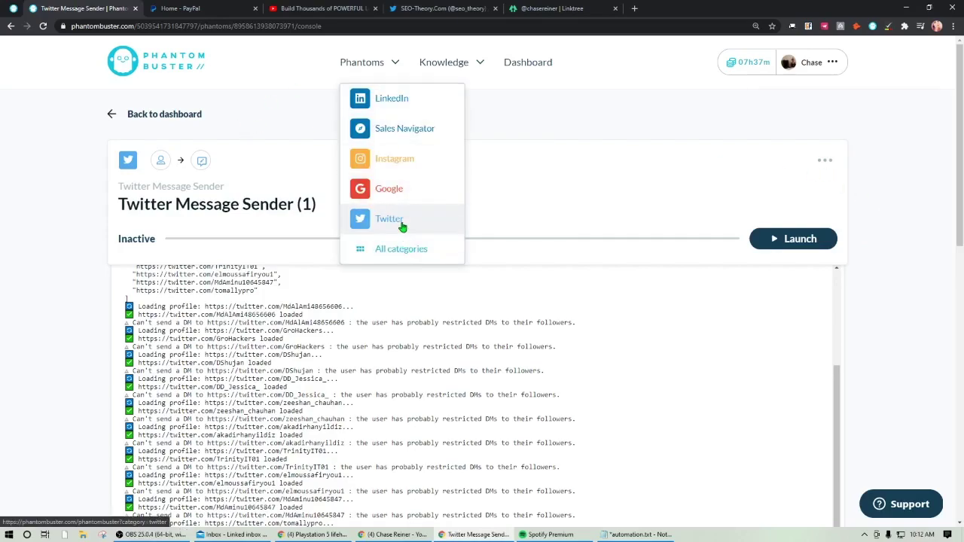
pyautogui.click(402, 224)
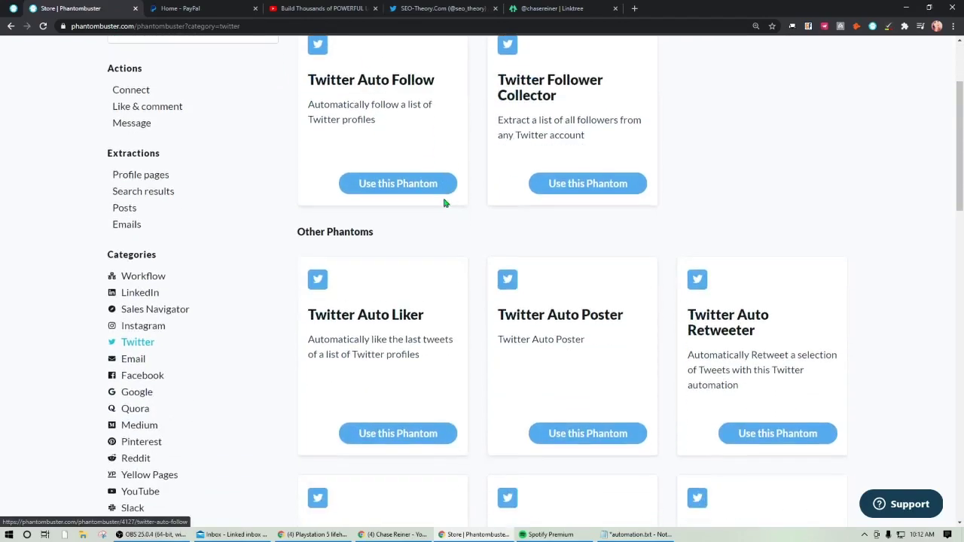
pyautogui.scroll(-3, 458, 250)
pyautogui.scroll(3, 376, 278)
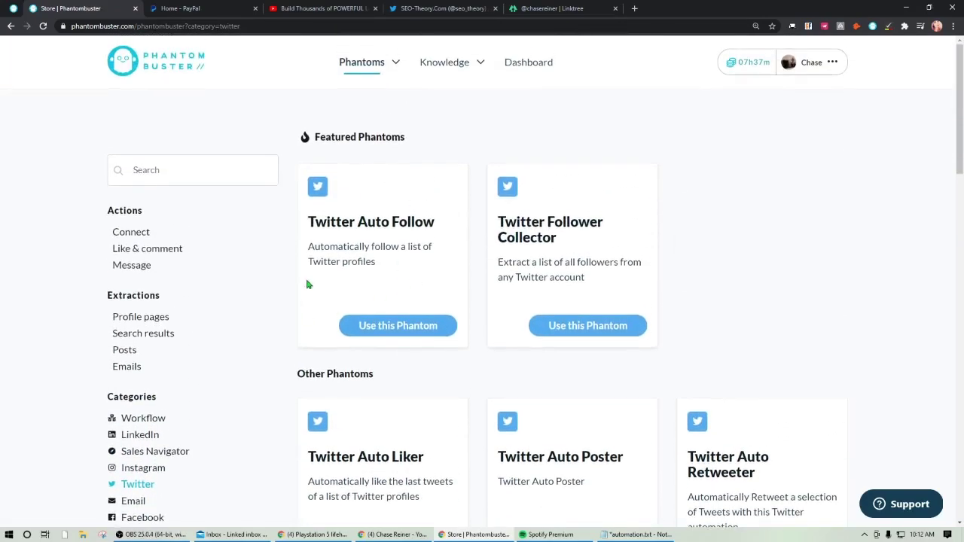
pyautogui.scroll(-2, 351, 283)
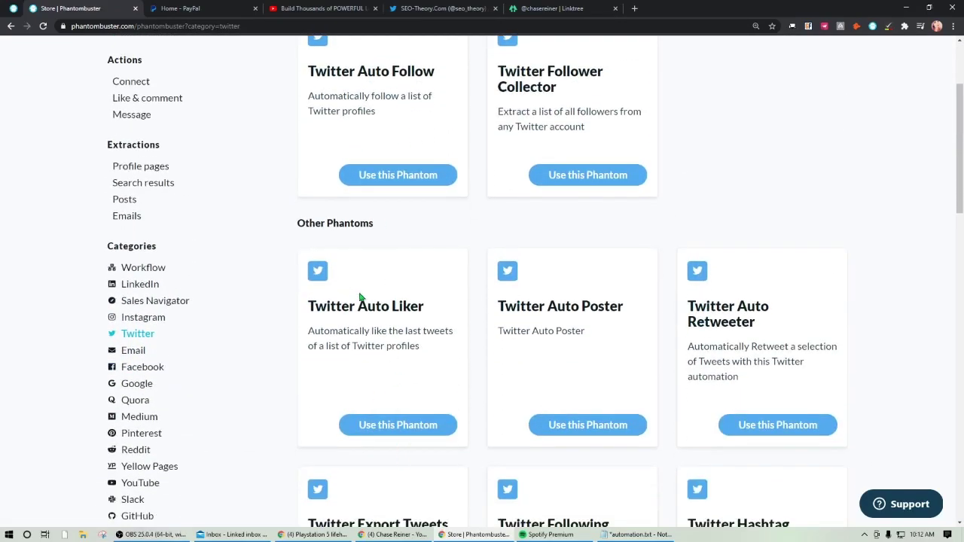
pyautogui.scroll(2, 390, 283)
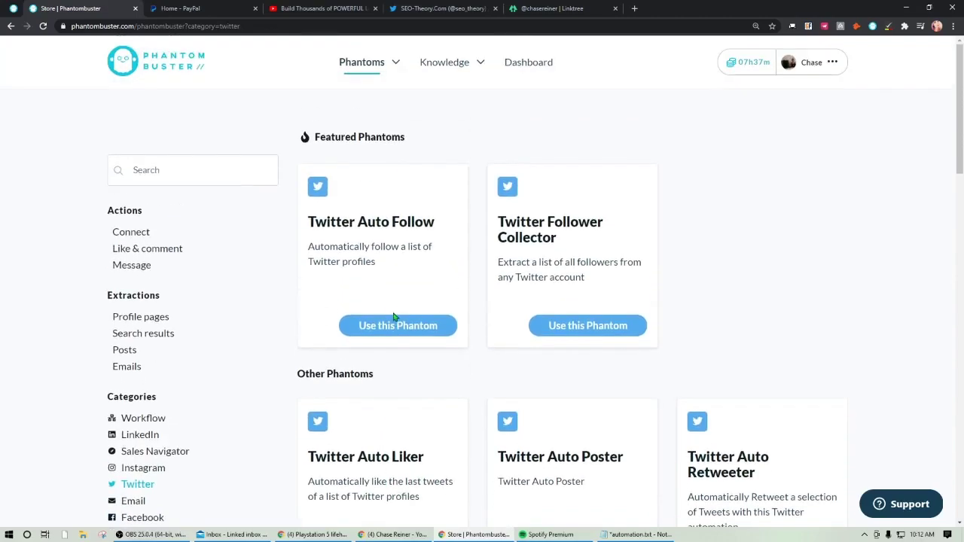